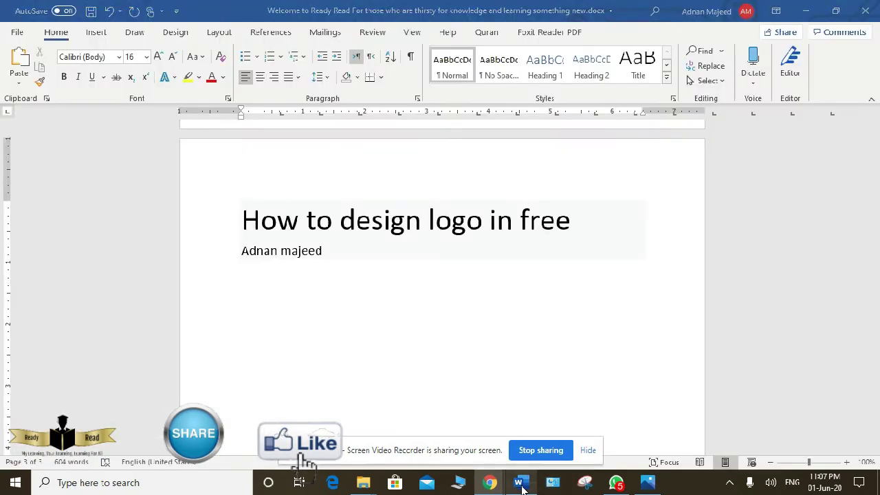
# - Switch from Chrome to the 'How to design logo in free' Word document
pyautogui.click(519, 483)
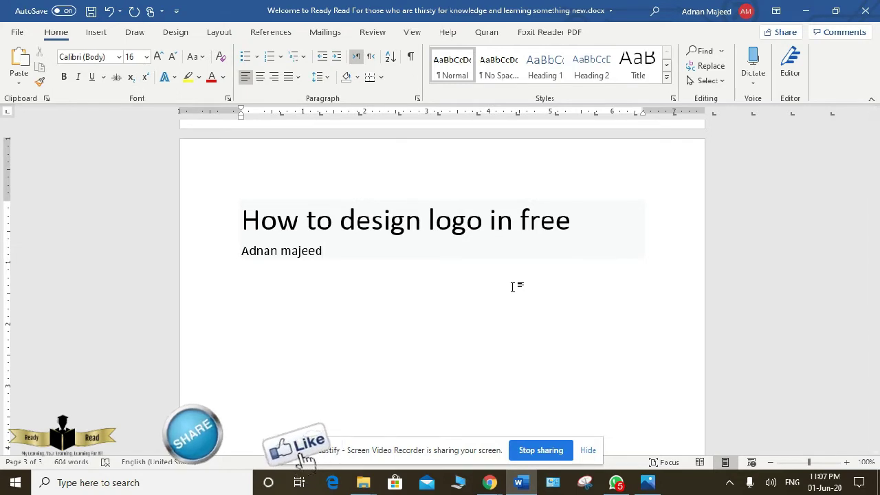
# - View the Reader logo image in Photos, then close the viewer
pyautogui.click(648, 482)
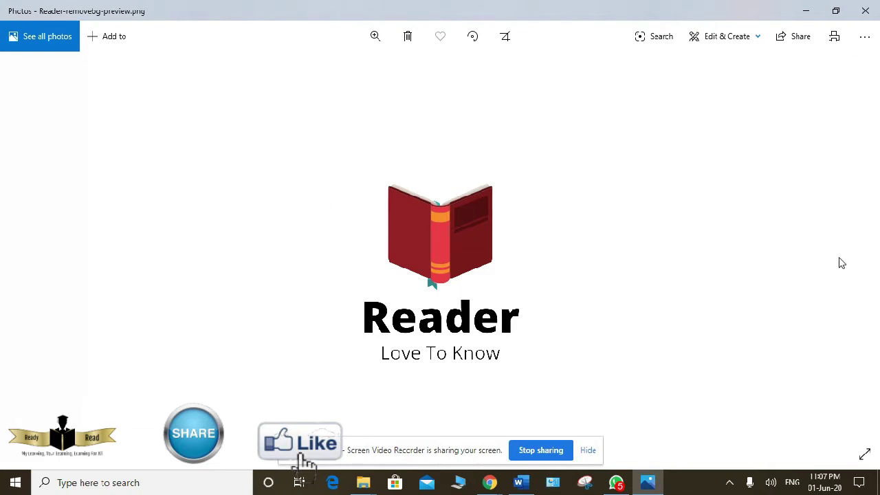
pyautogui.scroll(1, 842, 263)
pyautogui.click(866, 10)
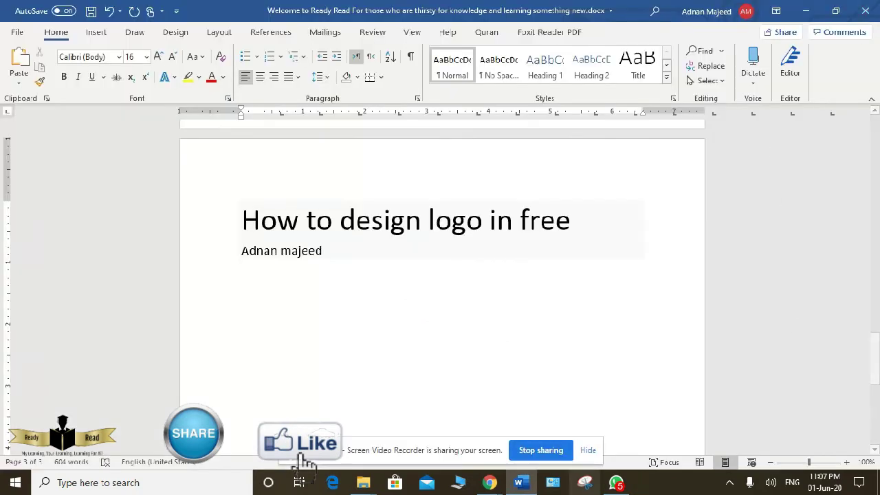
pyautogui.moveTo(363, 482)
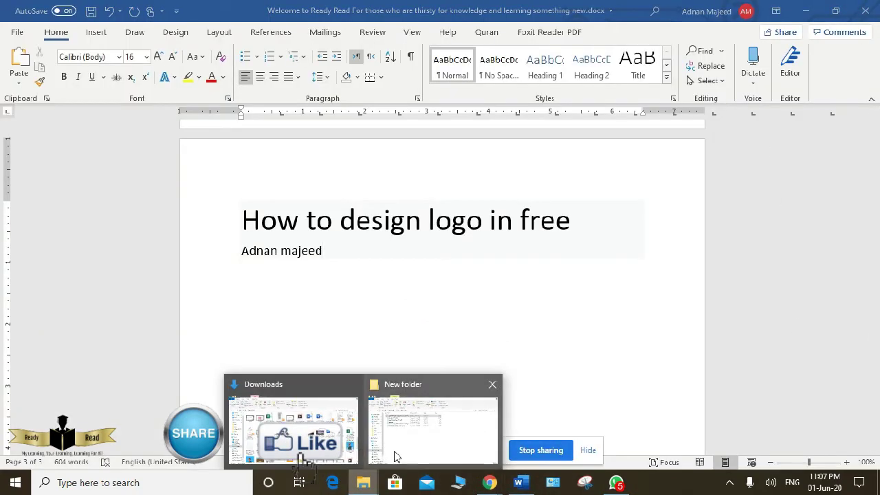
# - Browse the New folder logos from download (1).png to Reader-removebg-preview.png, then return to Chrome's YouTube window
pyautogui.click(396, 457)
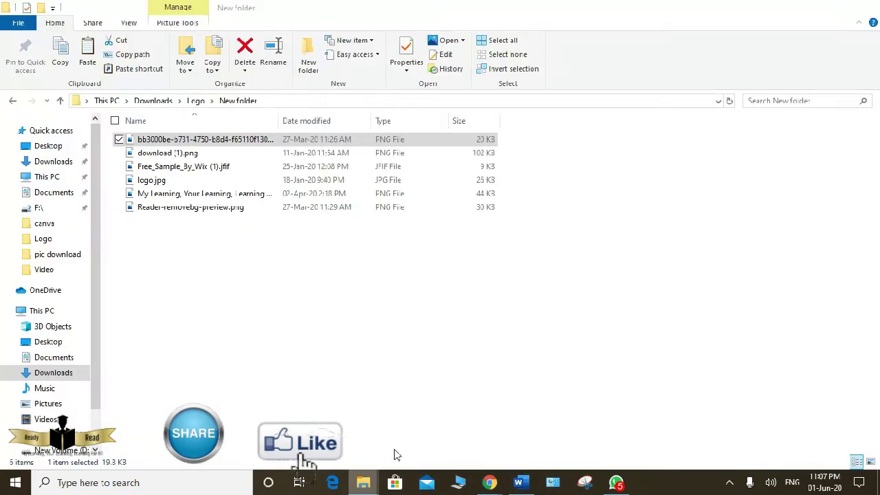
pyautogui.doubleClick(190, 158)
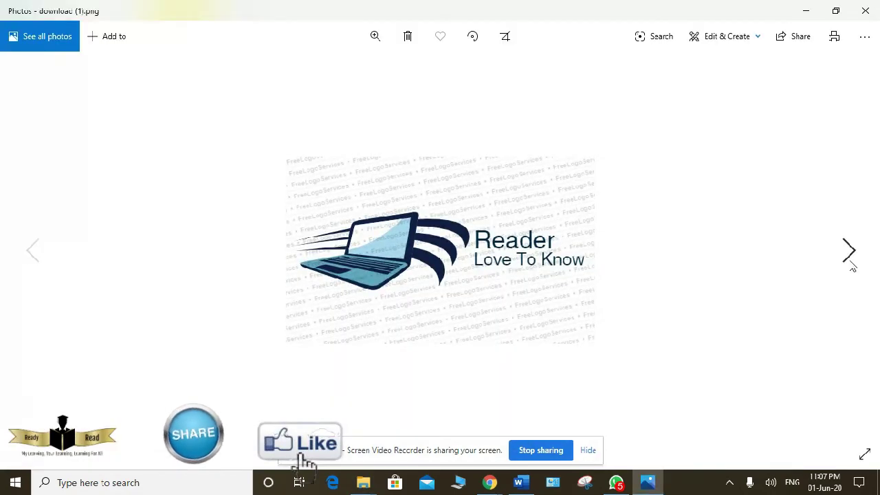
pyautogui.click(850, 250)
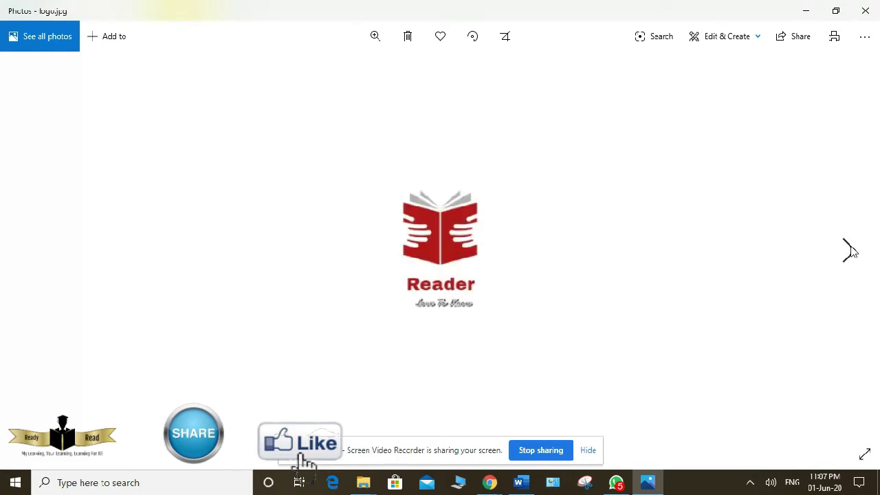
pyautogui.click(849, 251)
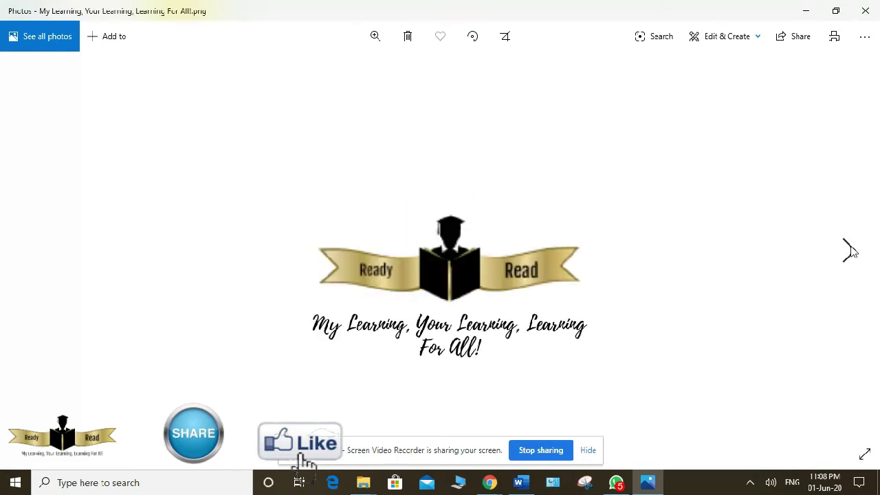
pyautogui.click(850, 250)
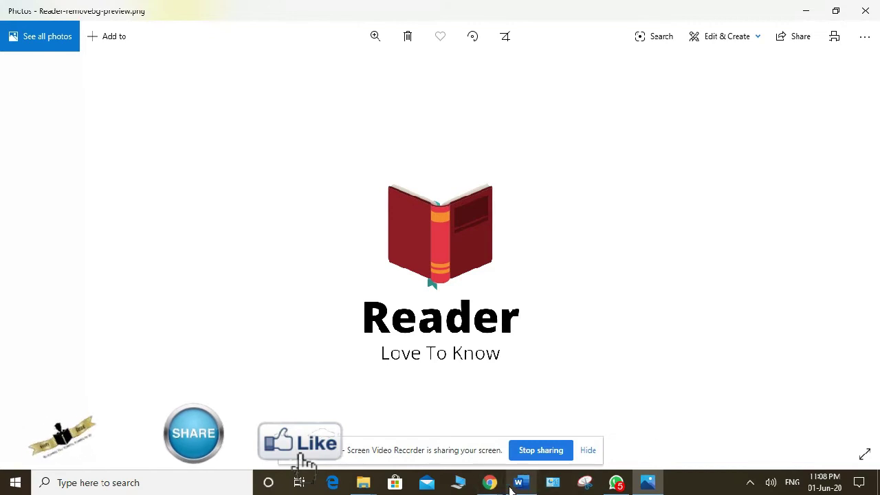
pyautogui.click(479, 474)
pyautogui.click(462, 438)
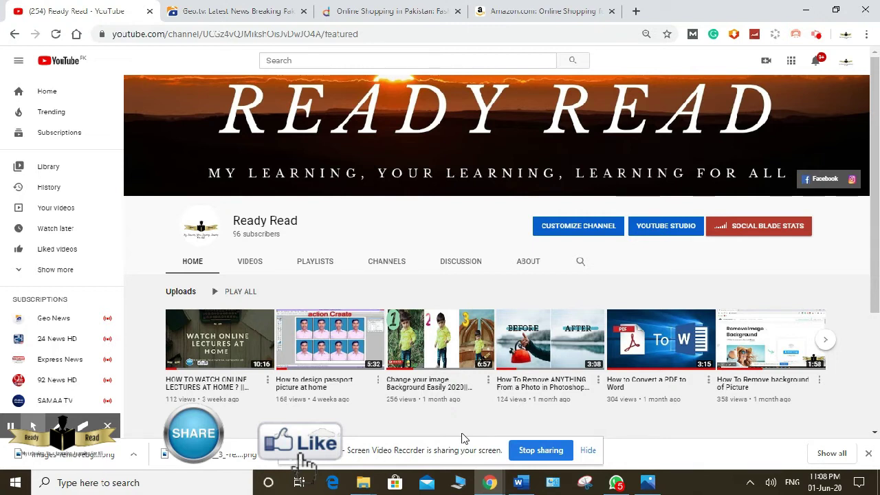
pyautogui.click(249, 11)
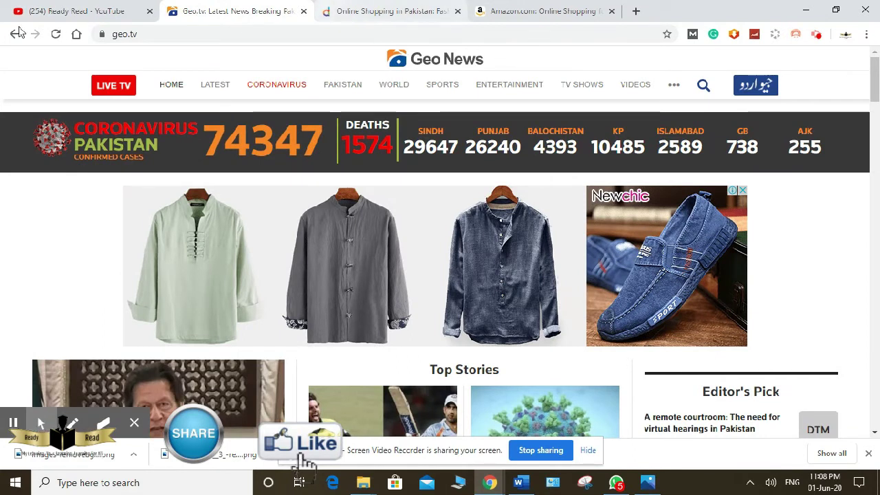
pyautogui.click(39, 7)
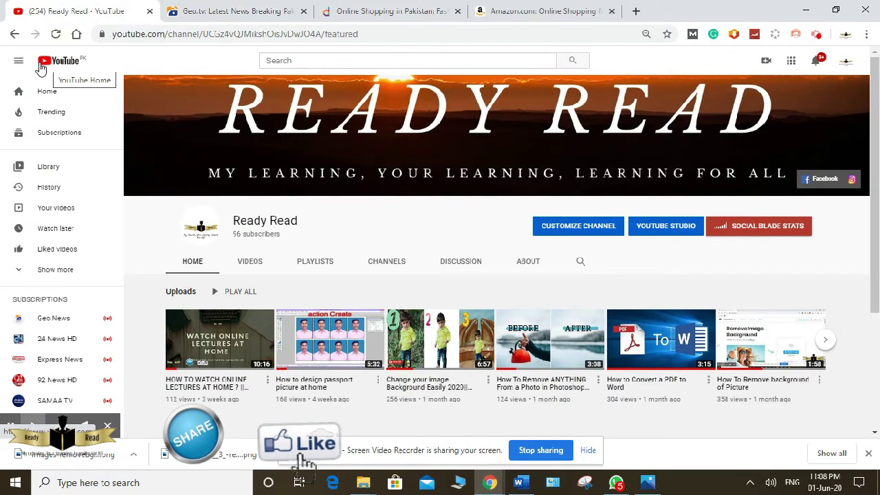
pyautogui.click(346, 7)
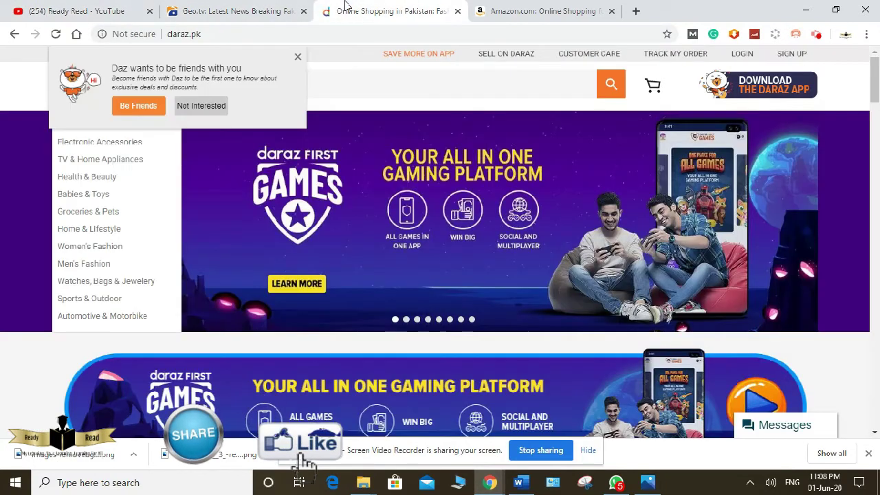
pyautogui.click(299, 57)
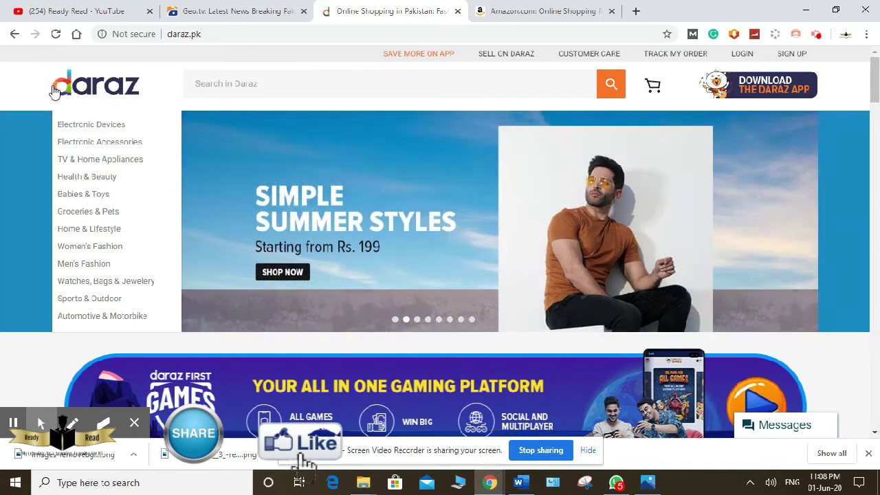
pyautogui.click(500, 11)
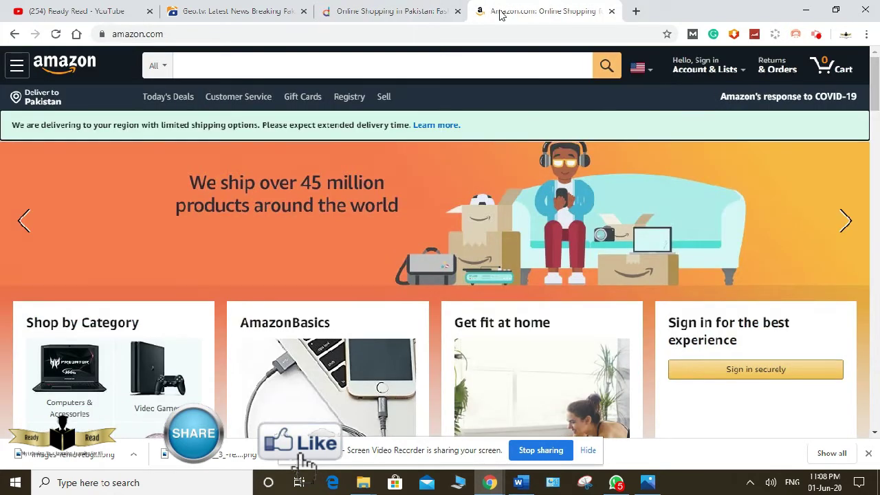
pyautogui.click(76, 8)
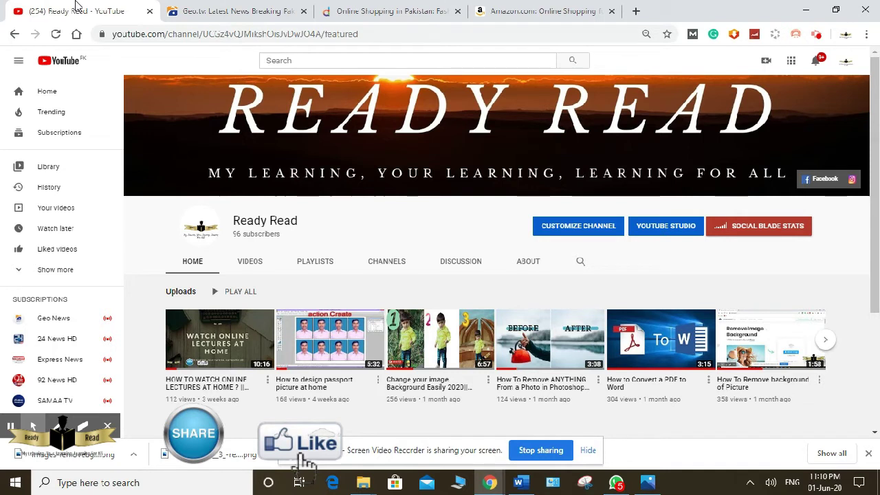
# - Search Google for 'books png' in a new Chrome tab
pyautogui.click(636, 10)
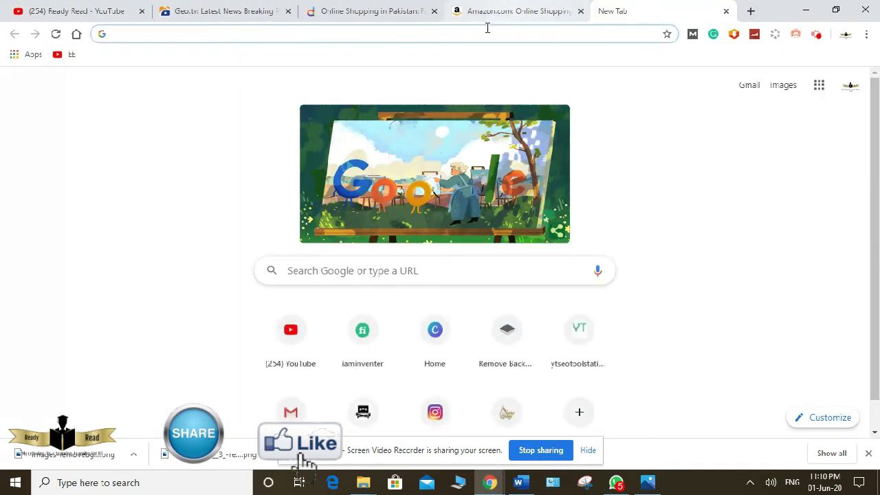
pyautogui.click(359, 32)
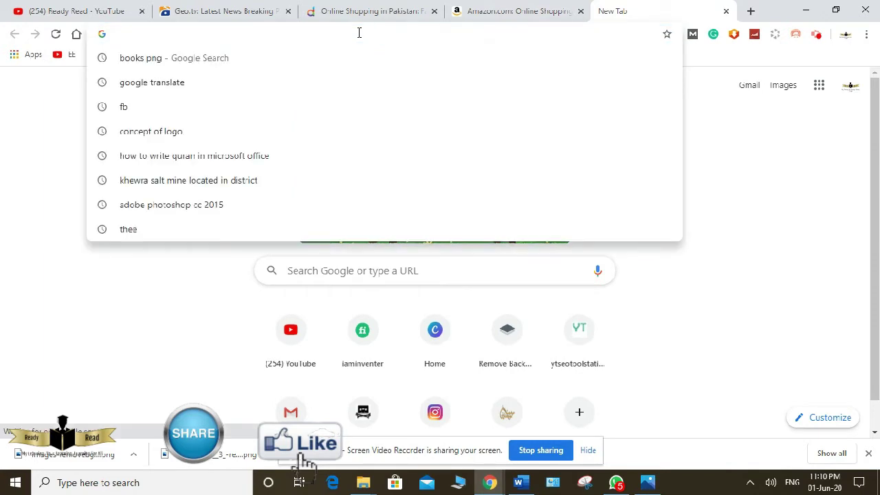
pyautogui.write('google')
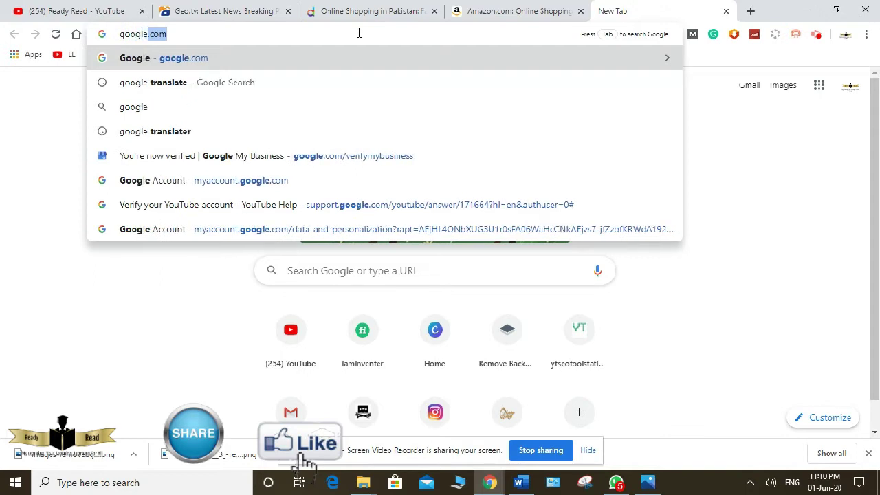
pyautogui.press('BackSpace')
pyautogui.press('BackSpace')
pyautogui.press('BackSpace')
pyautogui.press('BackSpace')
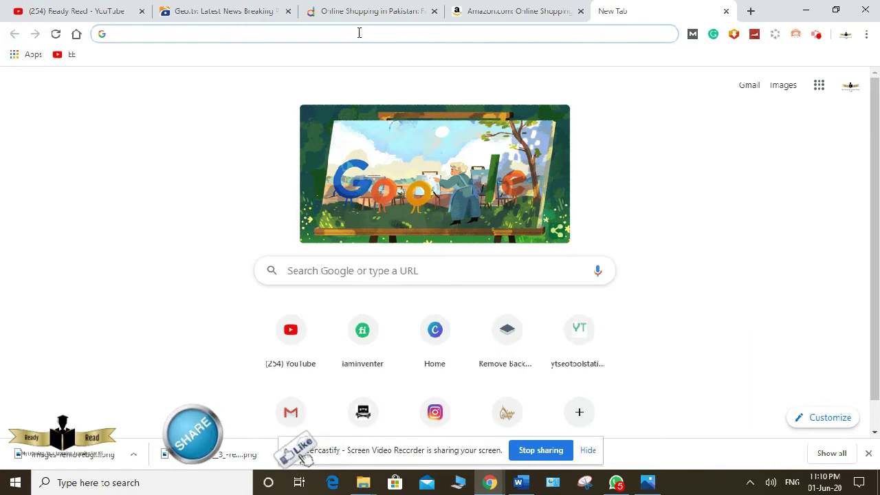
pyautogui.write('b')
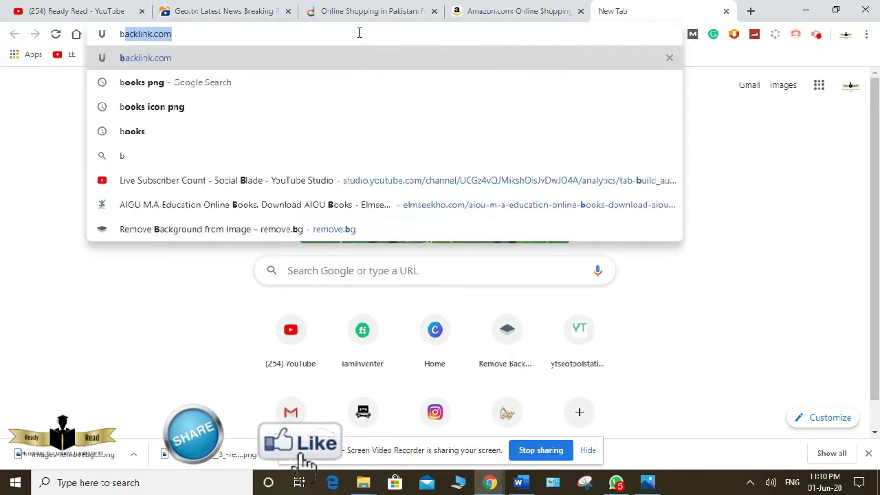
pyautogui.write('oo')
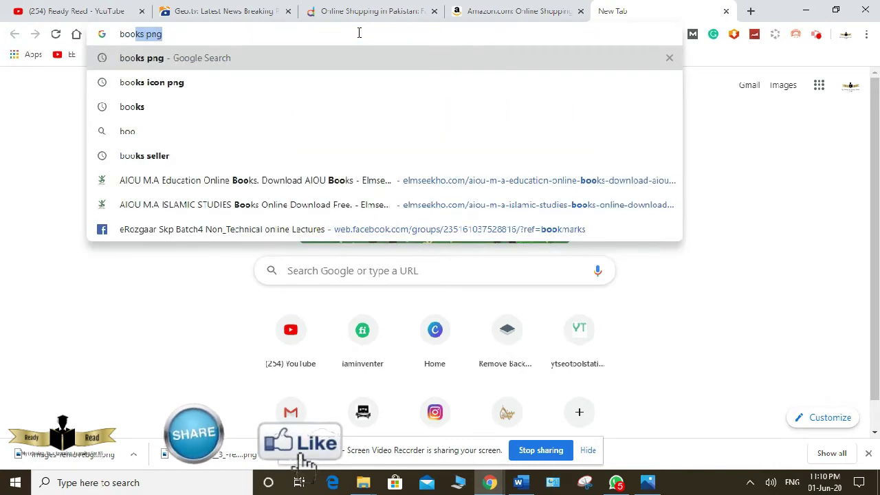
pyautogui.write('k')
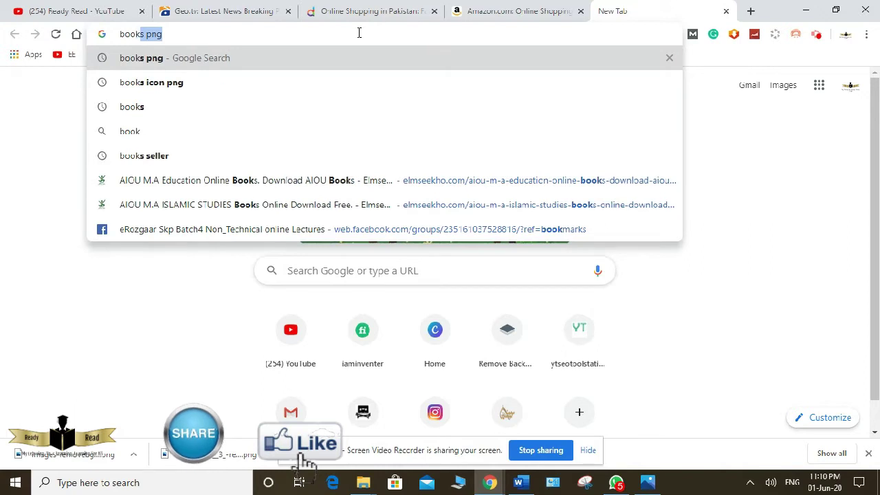
pyautogui.press('Return')
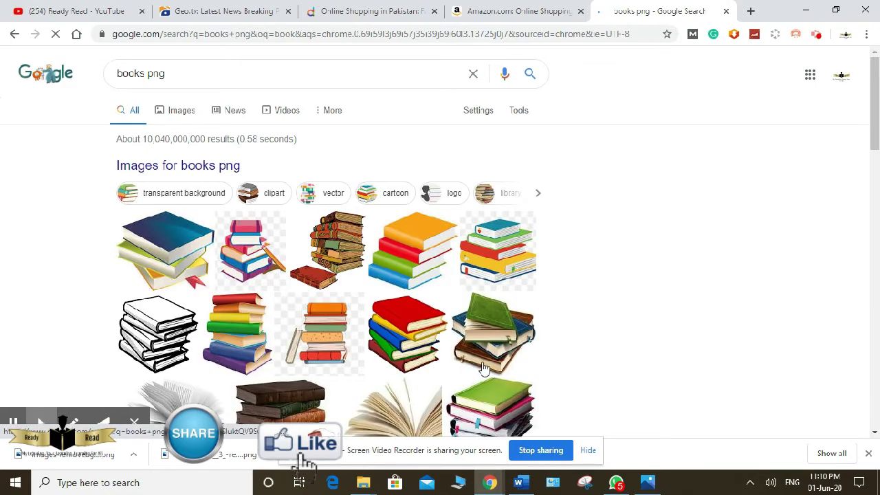
# - Save the open-book image as download (5).jpg into the Desktop canva folder
pyautogui.scroll(-4, 426, 344)
pyautogui.scroll(-4, 412, 323)
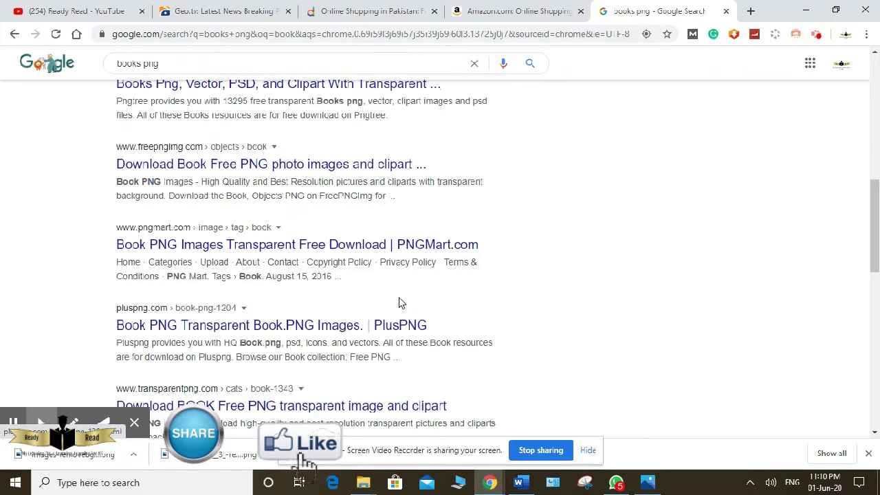
pyautogui.scroll(5, 398, 300)
pyautogui.scroll(2, 374, 309)
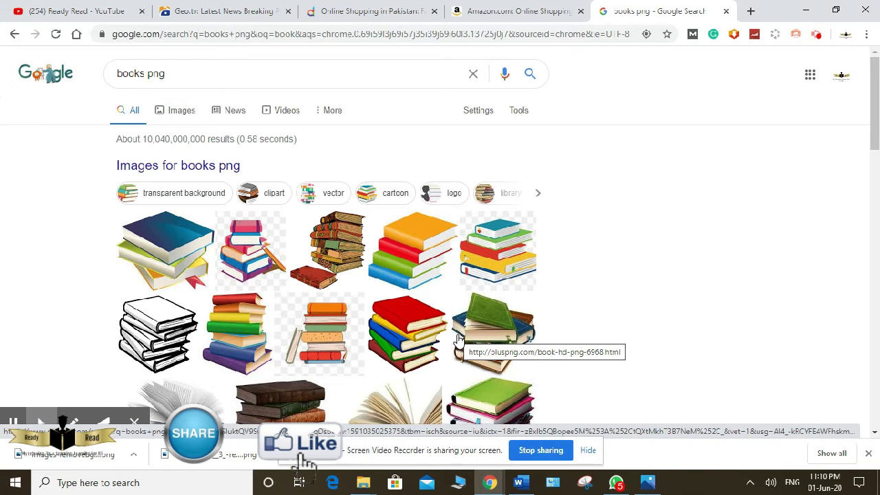
pyautogui.scroll(-3, 416, 348)
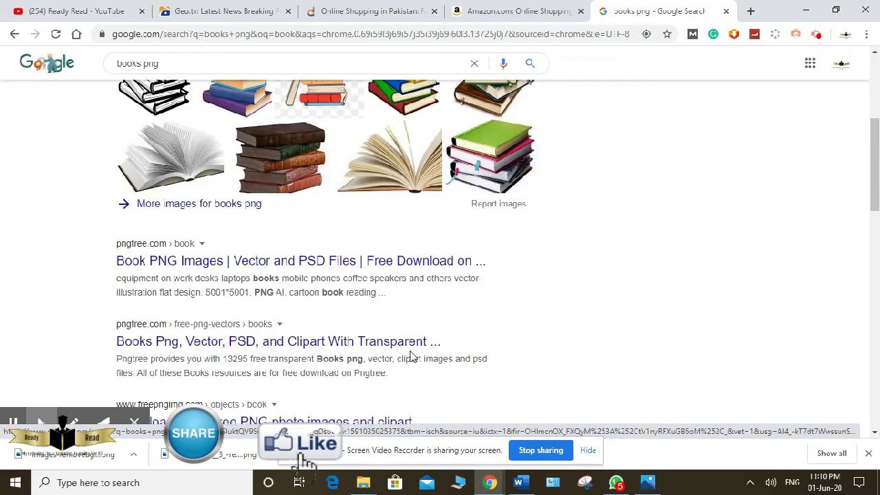
pyautogui.rightClick(190, 159)
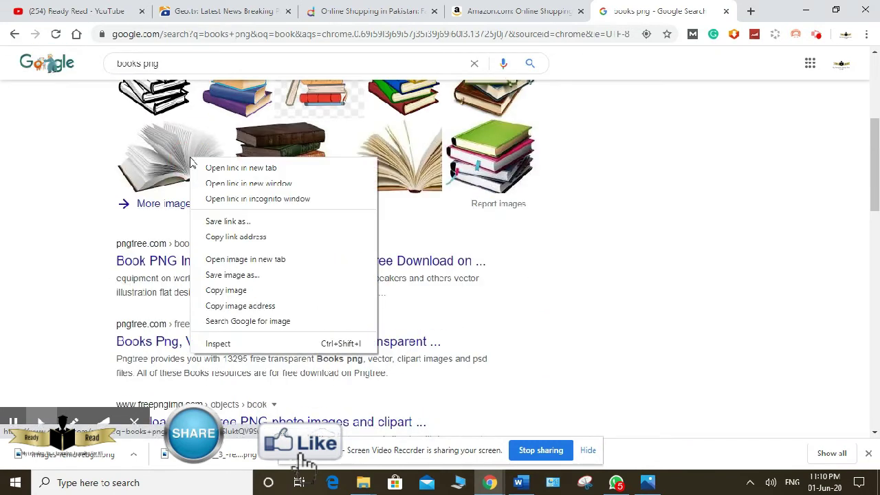
pyautogui.click(238, 275)
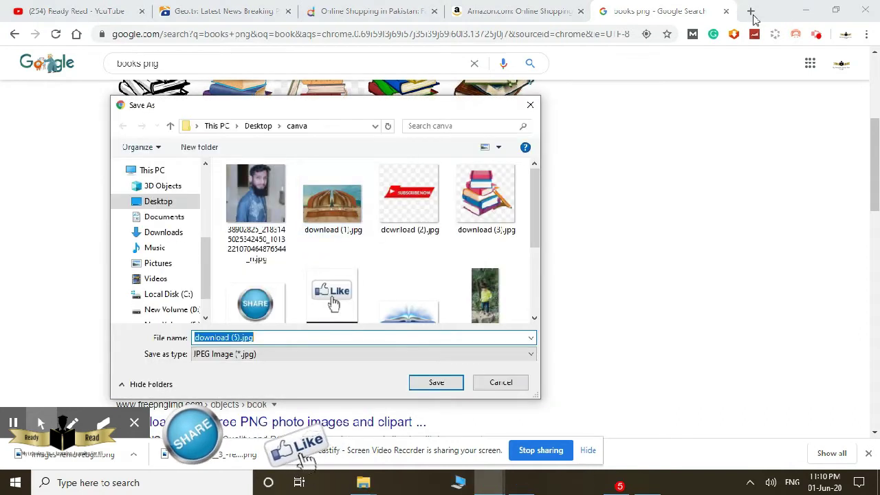
pyautogui.click(438, 386)
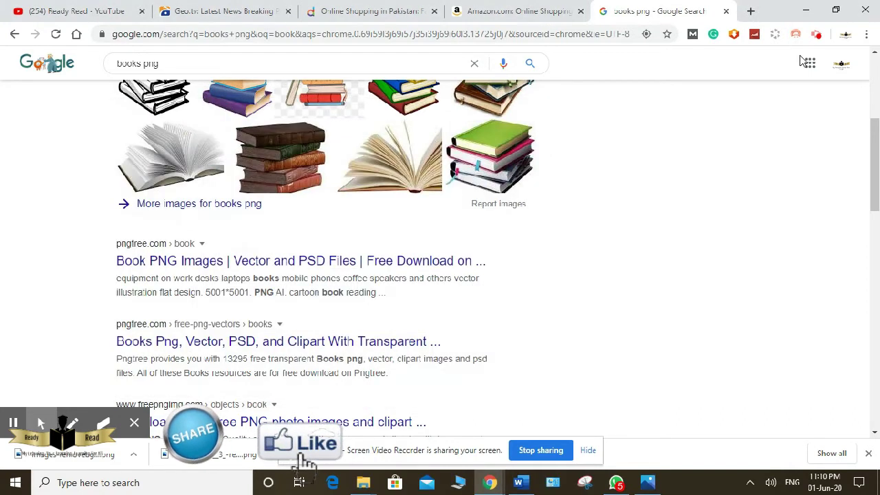
# - Open remove.bg in a new tab, browse Downloads for an image, cancel, and return to the books png results
pyautogui.click(751, 11)
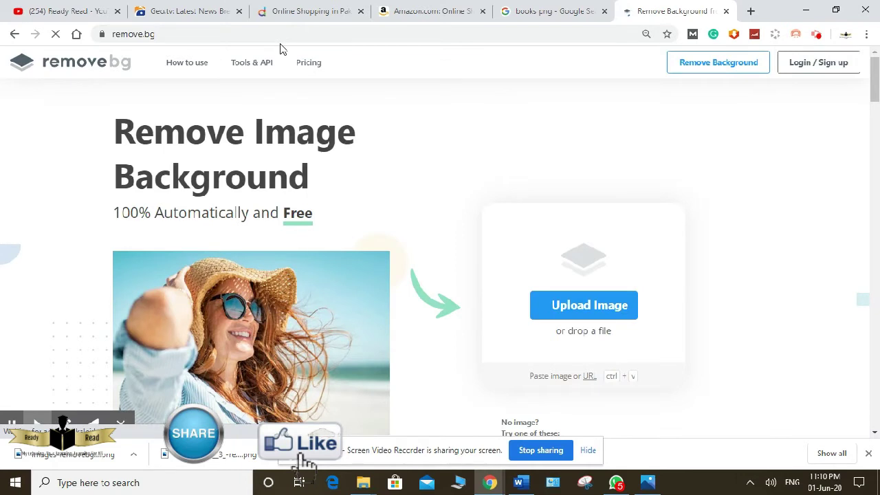
pyautogui.click(598, 309)
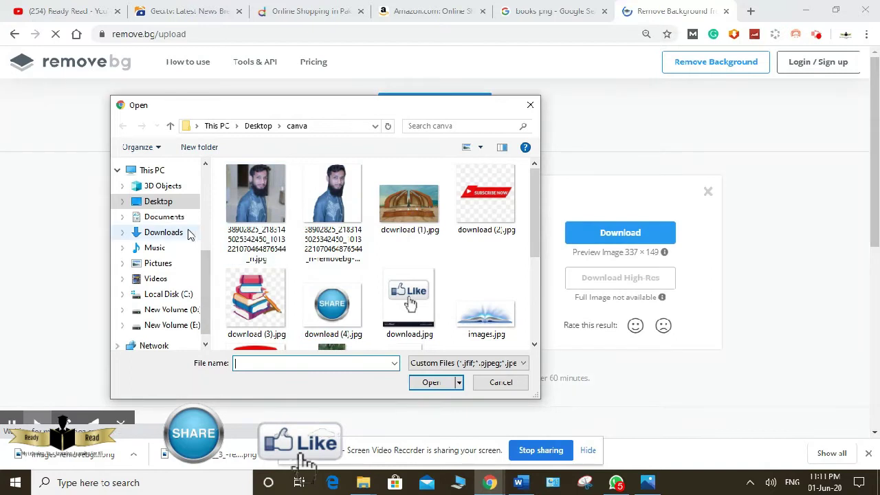
pyautogui.click(171, 232)
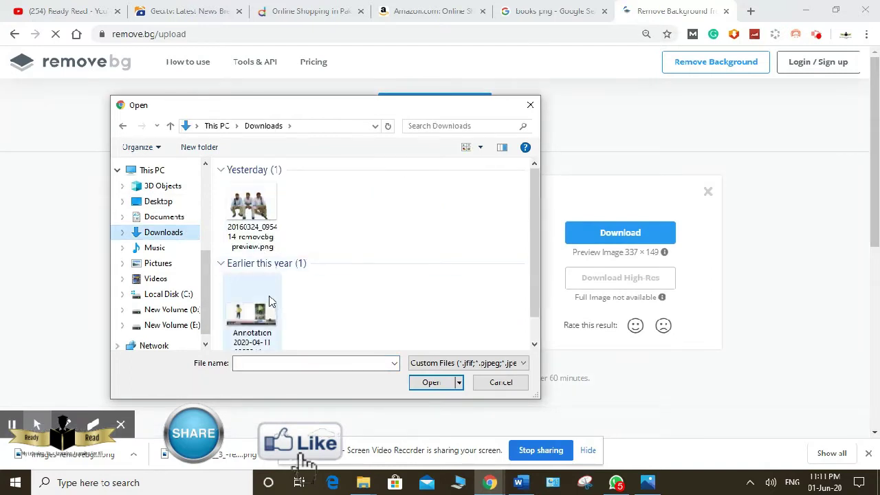
pyautogui.click(262, 231)
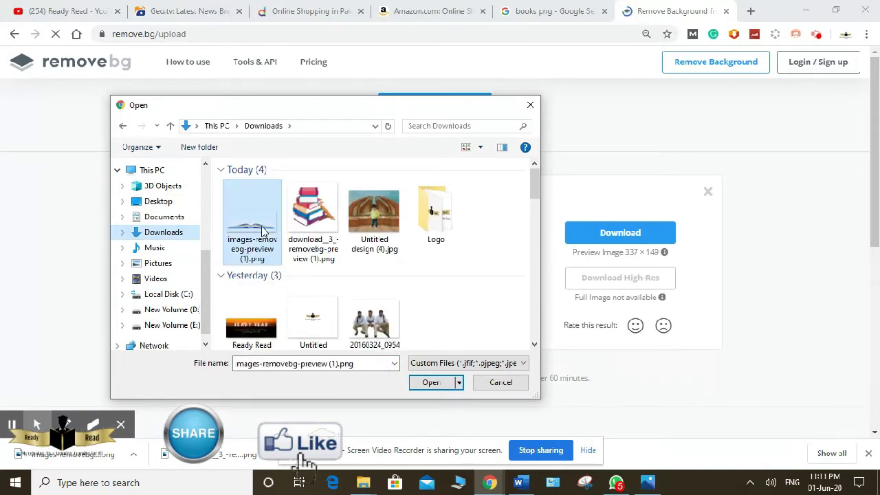
pyautogui.scroll(-1, 320, 244)
pyautogui.scroll(1, 323, 249)
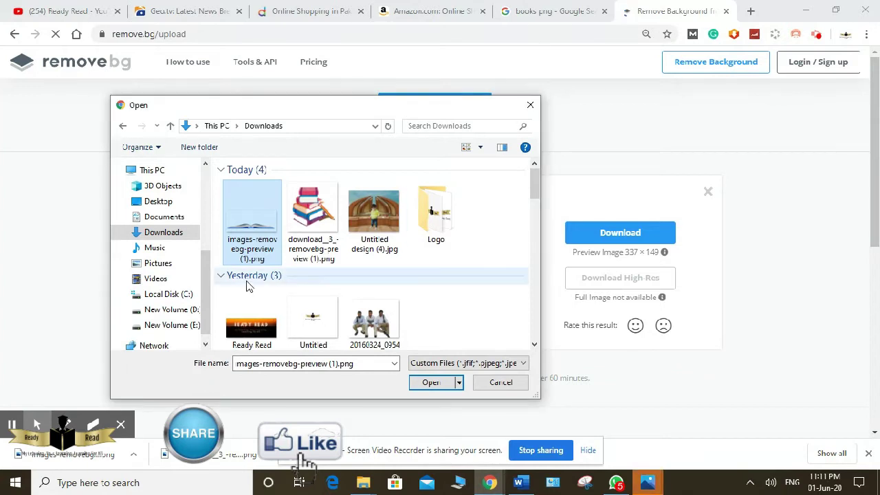
pyautogui.click(530, 107)
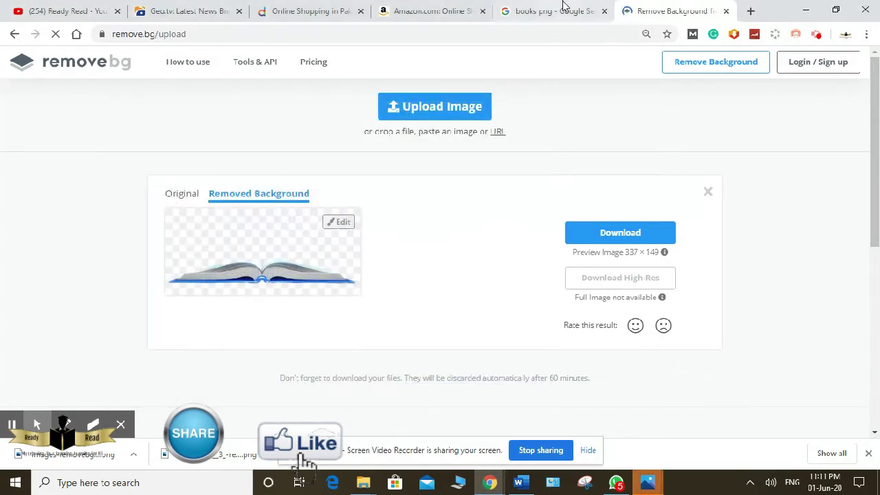
pyautogui.click(560, 8)
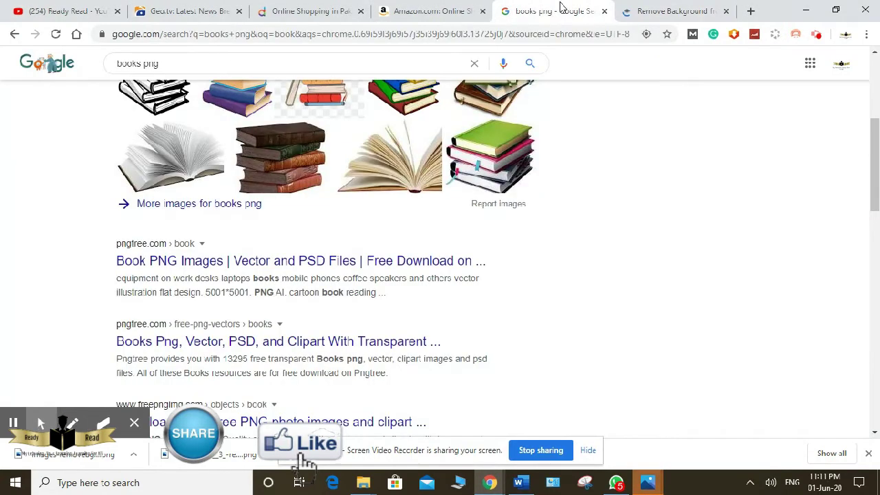
# - Save the fanned-pages open book picture into the canva folder
pyautogui.rightClick(156, 172)
pyautogui.click(192, 286)
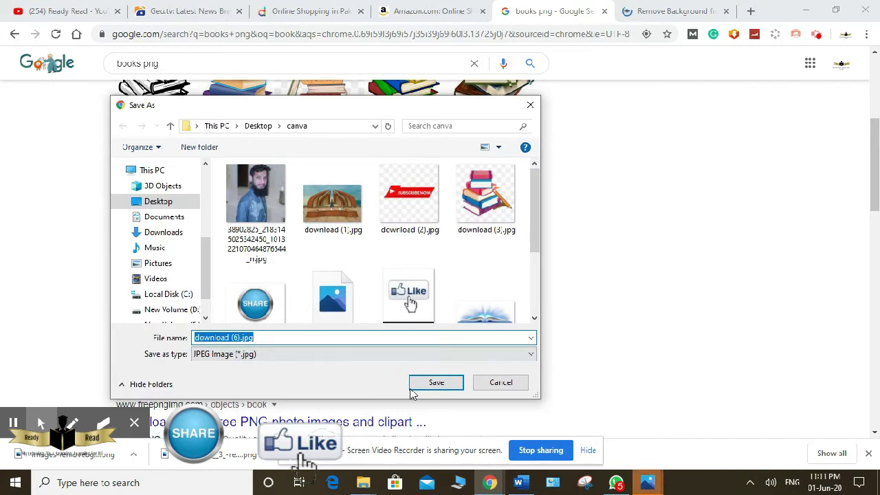
pyautogui.click(434, 382)
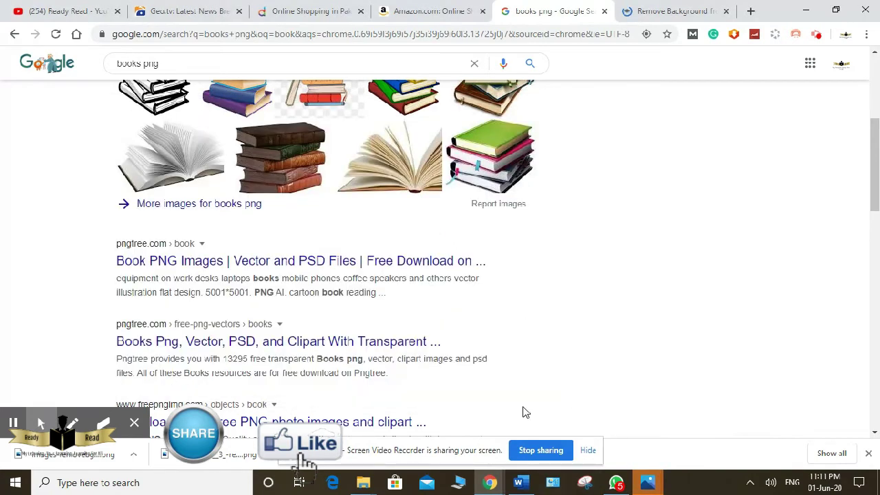
# - Start a new image upload on the remove.bg tab
pyautogui.click(684, 11)
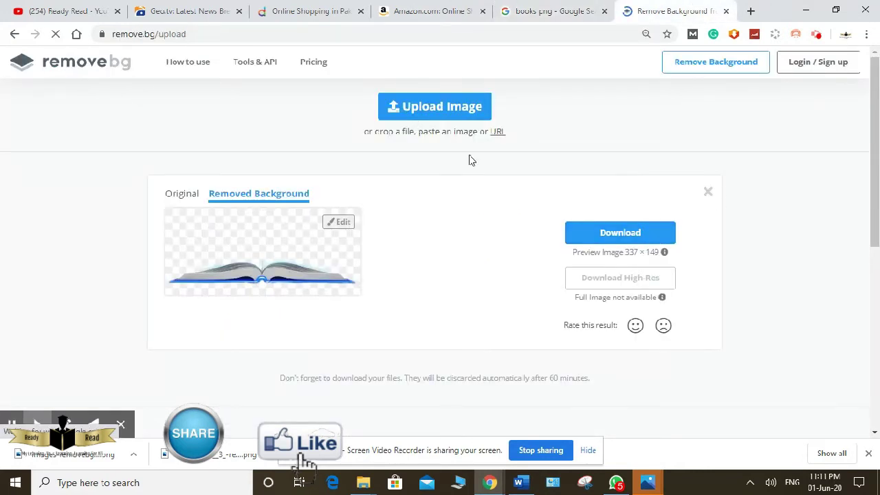
pyautogui.click(411, 108)
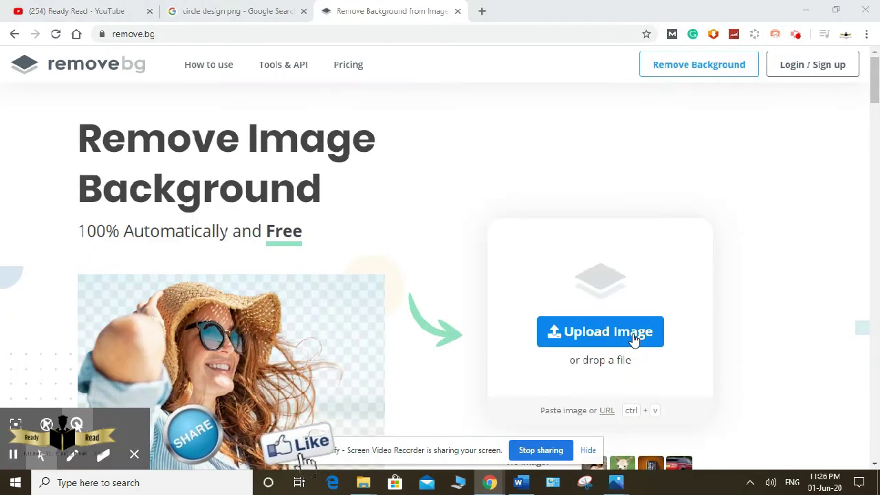
pyautogui.click(634, 337)
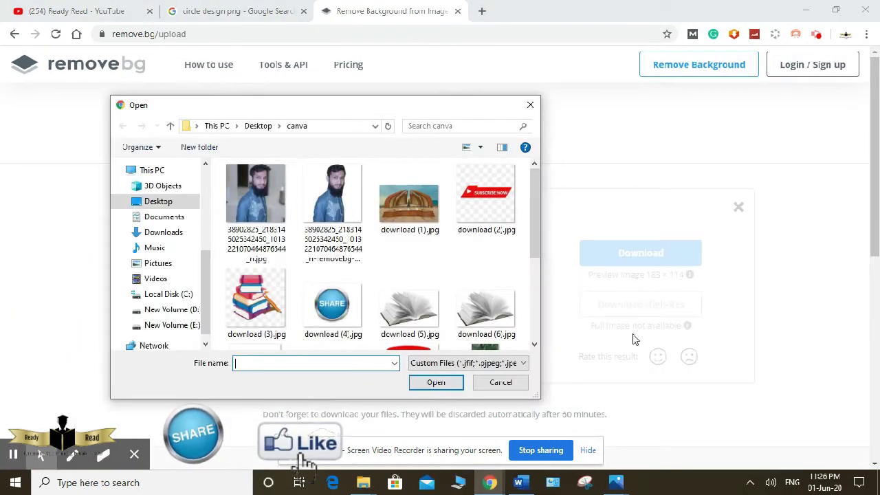
# - Upload download (6).jpg to remove.bg to strip its background
pyautogui.click(466, 329)
pyautogui.click(448, 384)
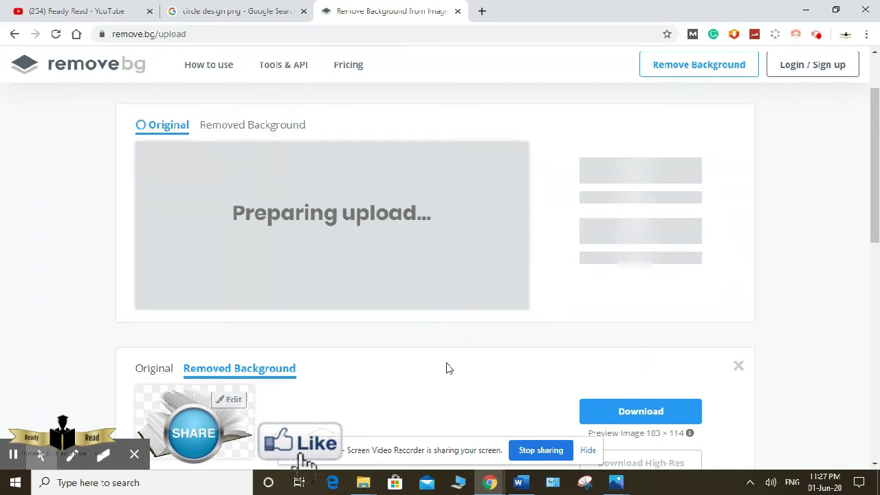
pyautogui.scroll(-3, 447, 364)
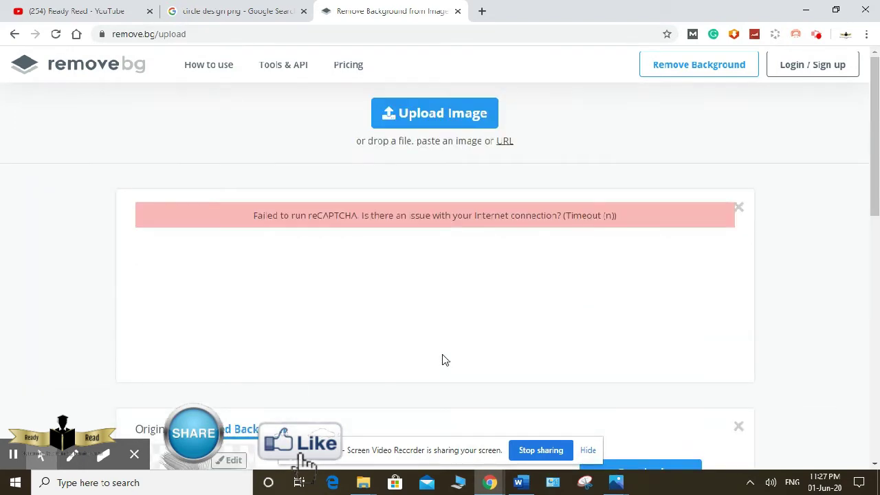
pyautogui.scroll(-4, 446, 359)
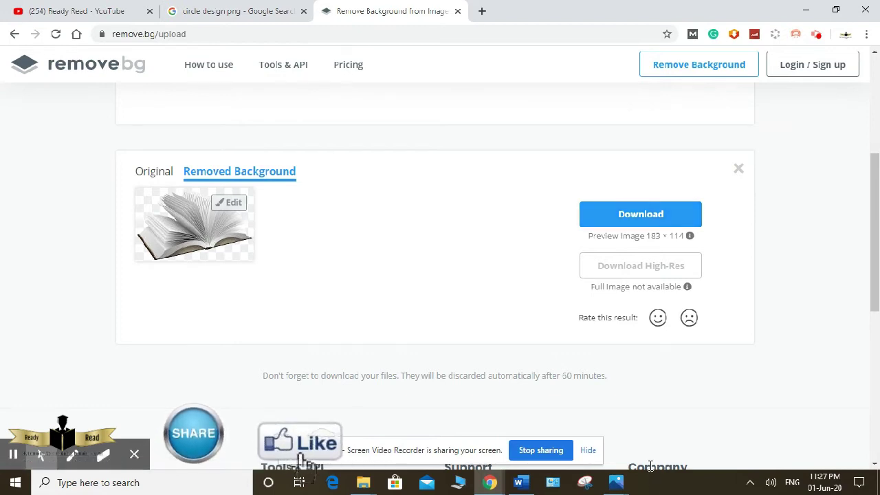
# - Download the background-free book as a PNG and preview it in Photos
pyautogui.click(617, 220)
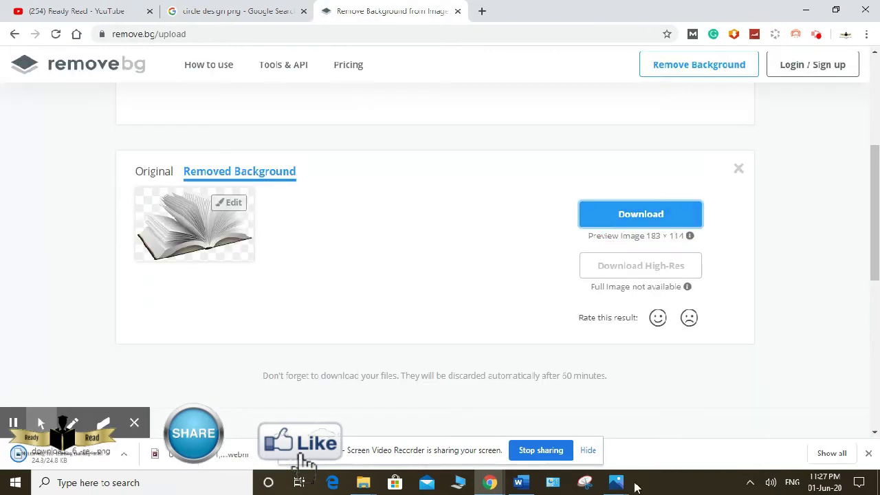
pyautogui.moveTo(615, 482)
pyautogui.click(653, 443)
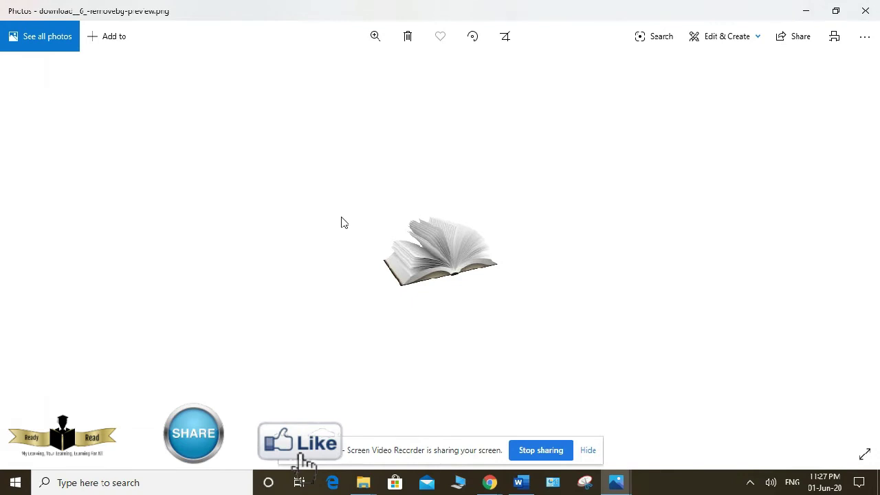
pyautogui.click(865, 10)
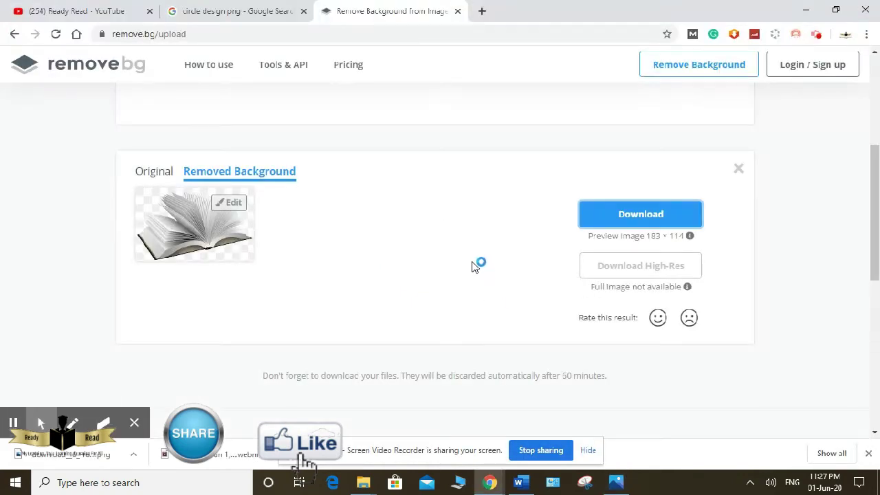
# - Open canva.com in a new tab and start a new Logo design
pyautogui.click(483, 11)
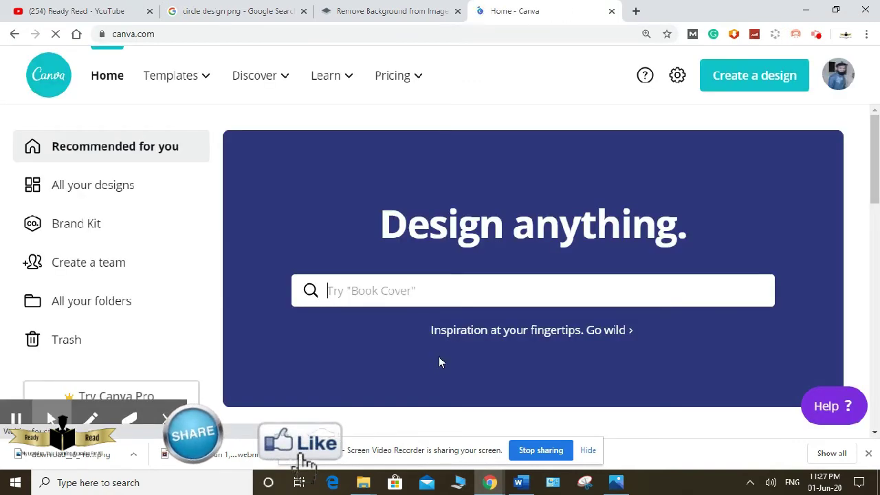
pyautogui.click(753, 77)
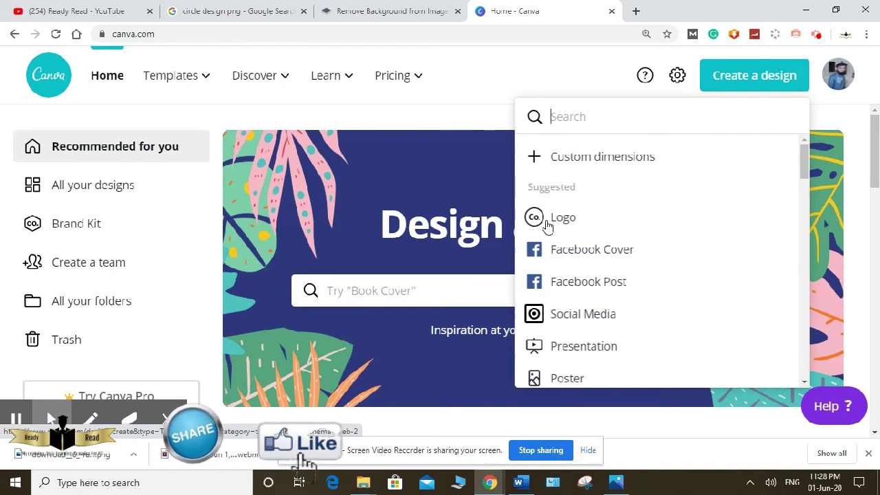
pyautogui.click(549, 226)
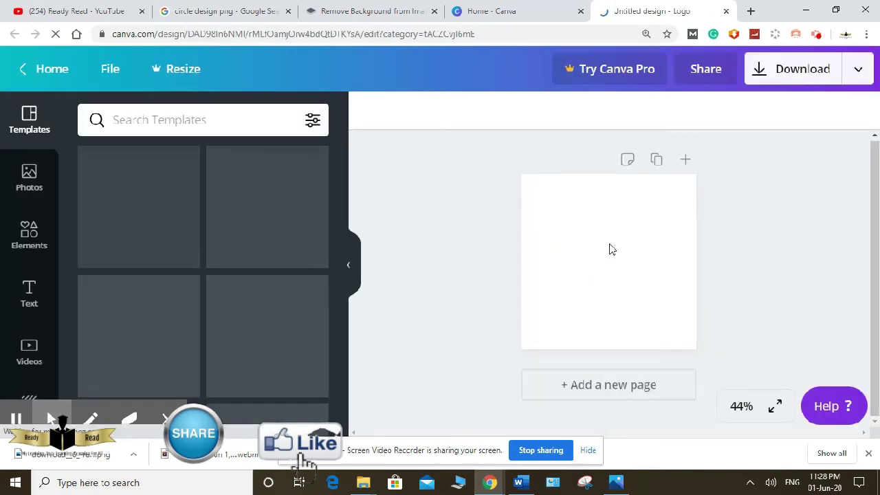
# - Search Canva Elements for 'books' and scroll through the results
pyautogui.click(36, 256)
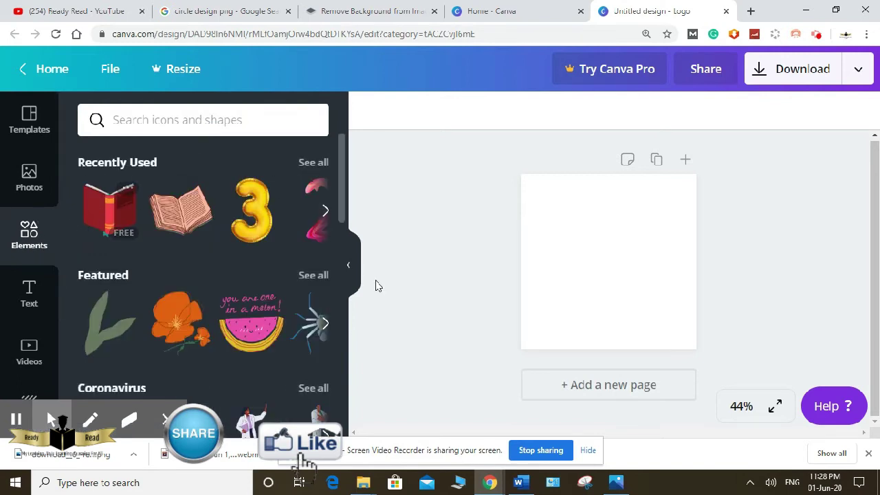
pyautogui.click(201, 112)
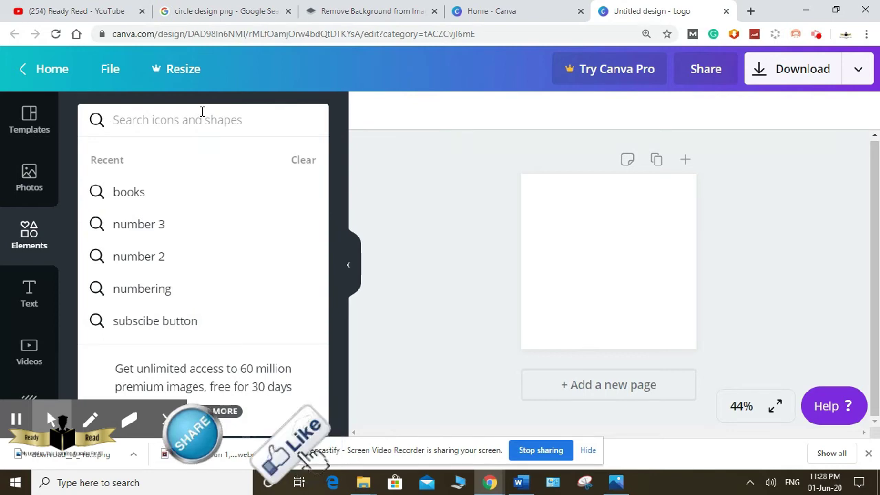
pyautogui.write('b')
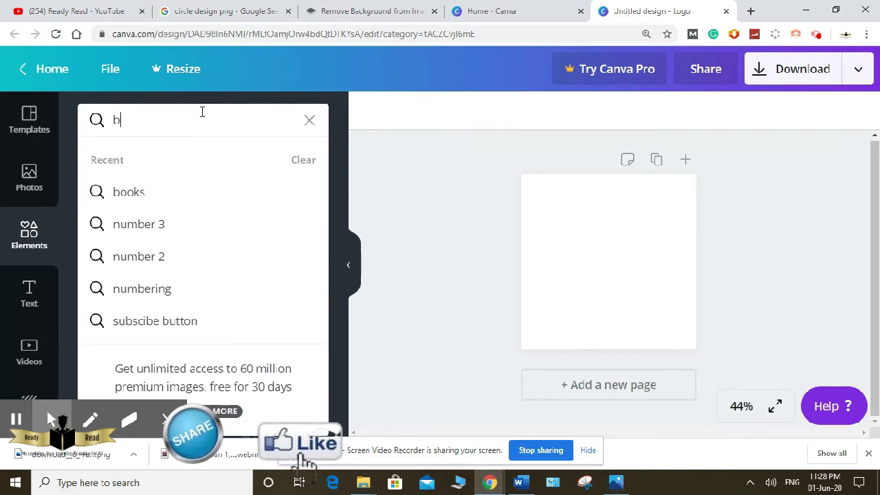
pyautogui.write('ooks')
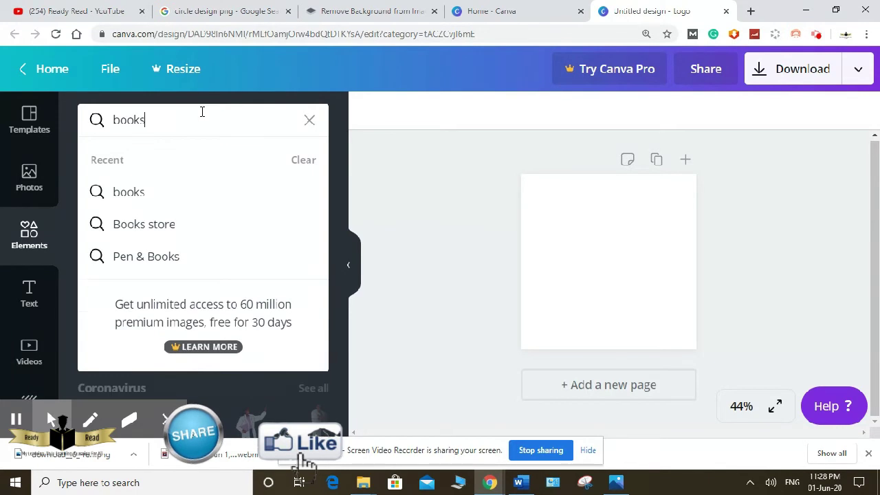
pyautogui.press('Return')
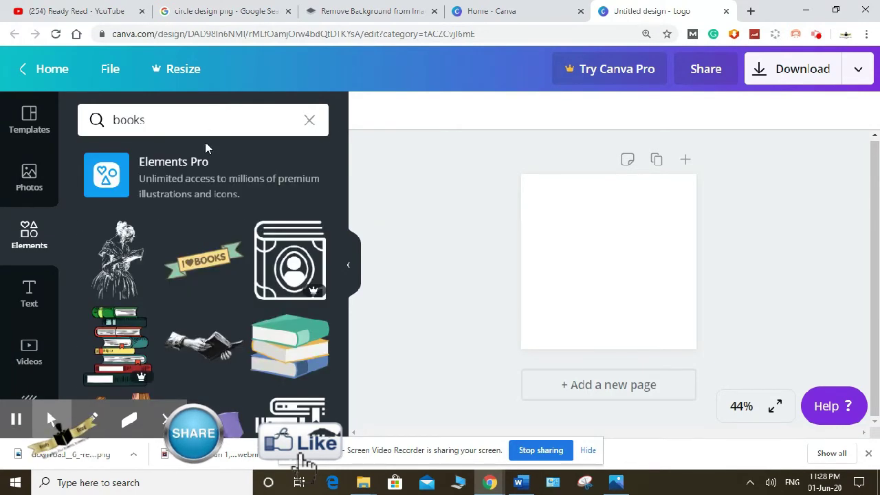
pyautogui.scroll(-2, 234, 305)
pyautogui.scroll(-3, 237, 309)
pyautogui.scroll(-2, 239, 312)
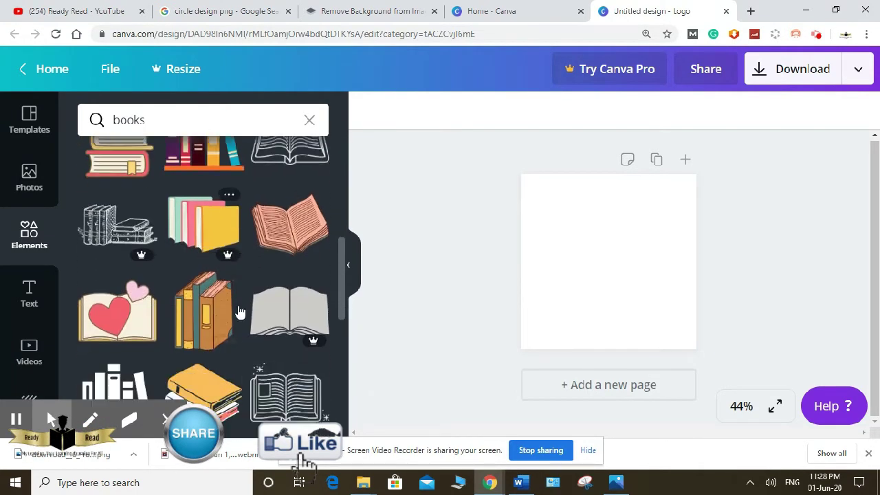
pyautogui.scroll(-2, 238, 309)
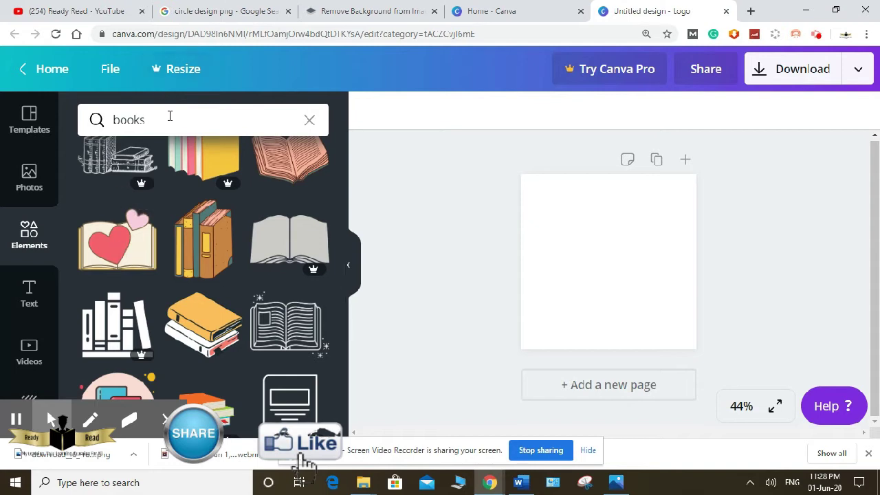
# - Change the Elements search to 'sun' and browse the sun illustrations
pyautogui.click(170, 117)
pyautogui.press('BackSpace')
pyautogui.press('BackSpace')
pyautogui.press('BackSpace')
pyautogui.press('BackSpace')
pyautogui.press('BackSpace')
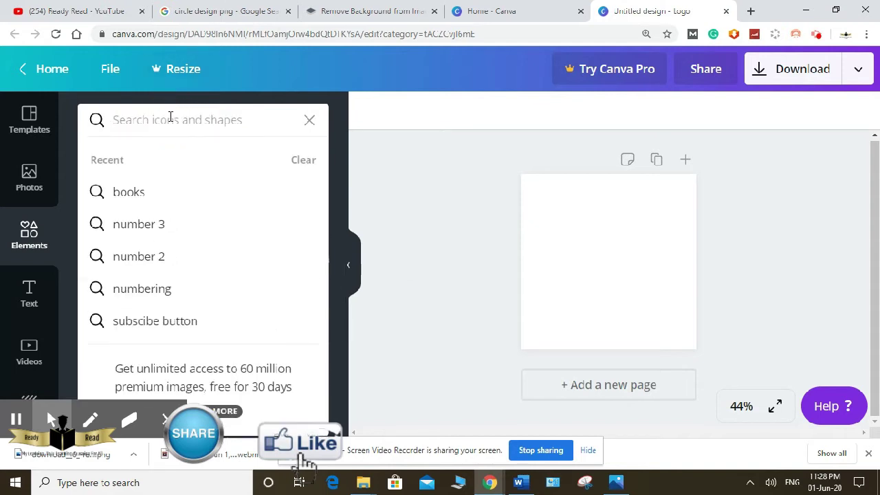
pyautogui.write('su')
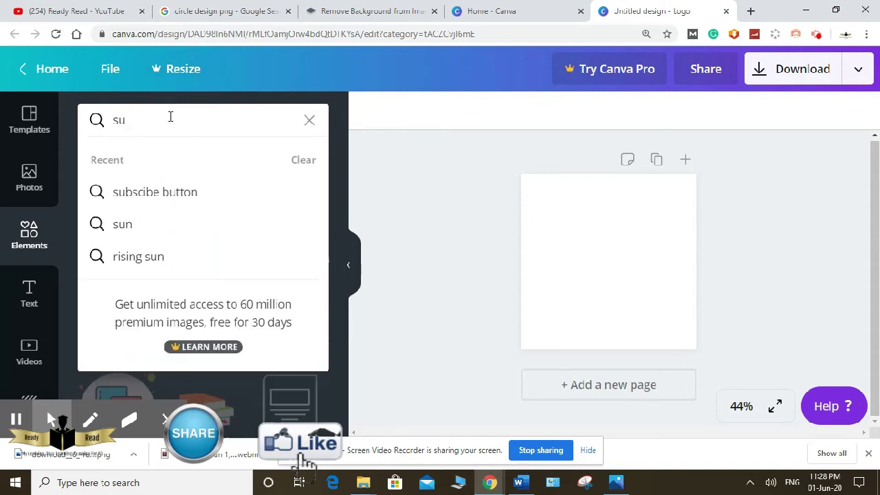
pyautogui.write('n')
pyautogui.press('Return')
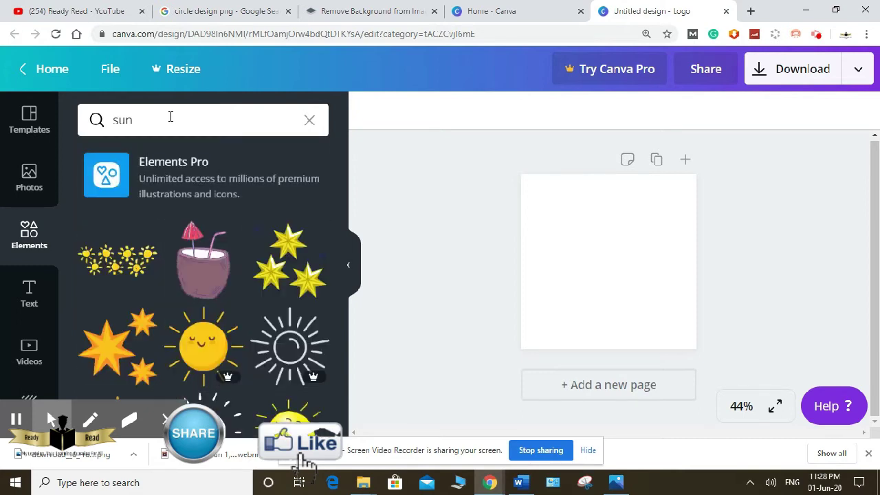
pyautogui.scroll(-5, 177, 184)
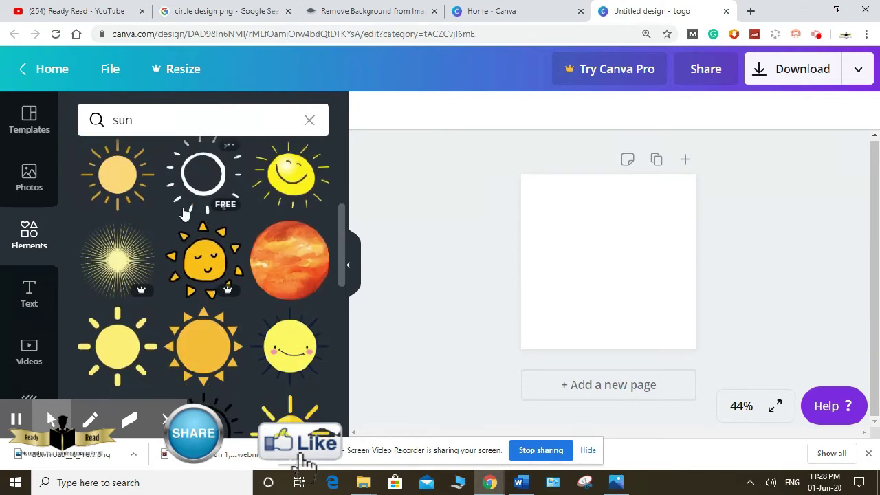
pyautogui.scroll(-3, 131, 323)
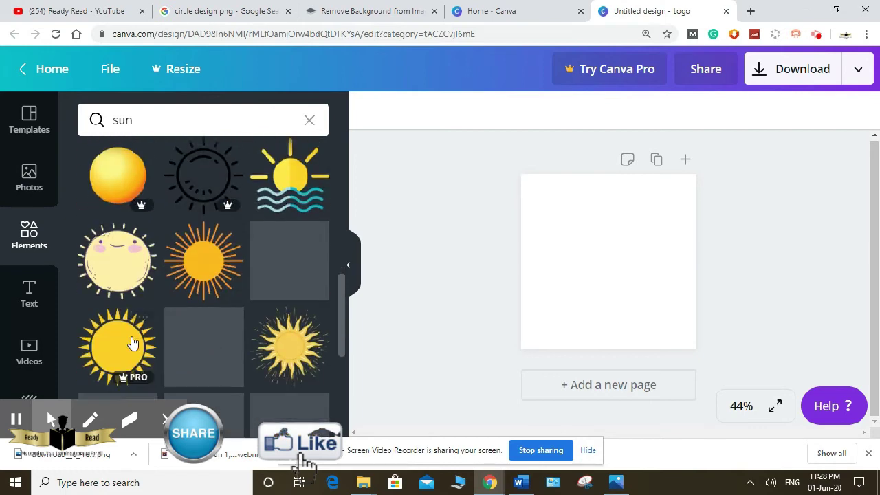
pyautogui.scroll(-2, 134, 334)
pyautogui.scroll(-3, 86, 338)
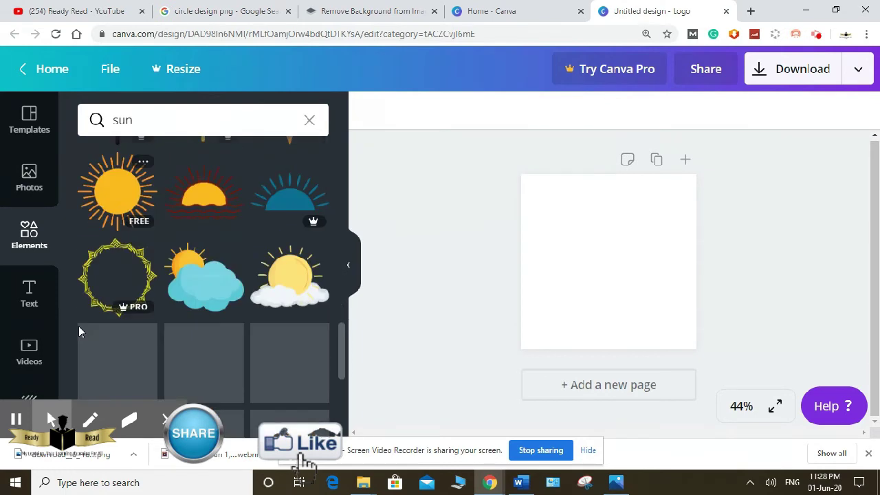
pyautogui.scroll(-1, 79, 330)
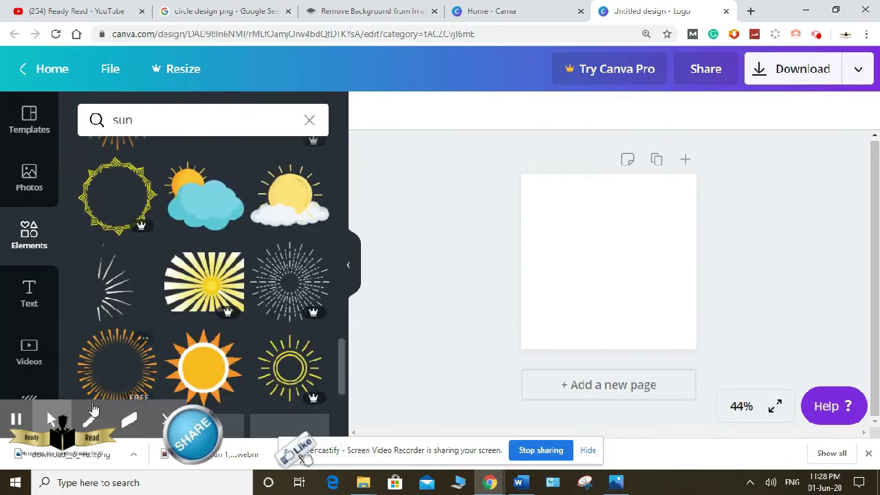
pyautogui.click(61, 244)
pyautogui.moveTo(61, 244); pyautogui.dragTo(60, 351)
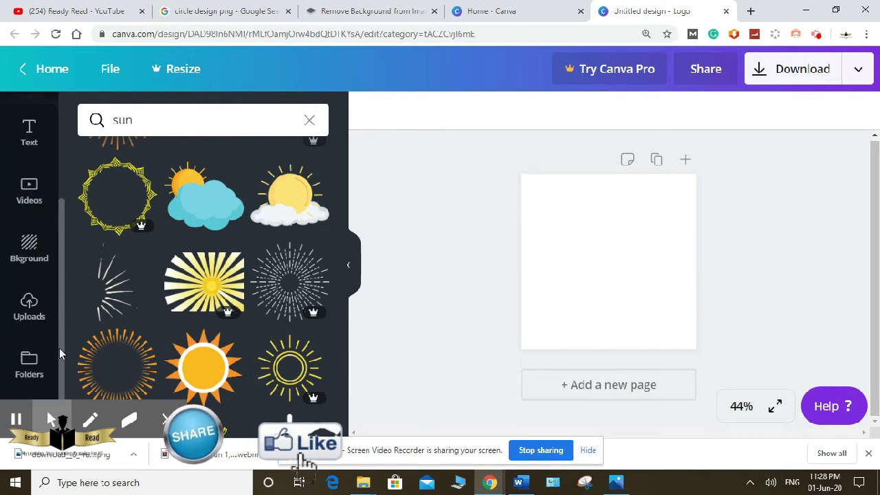
# - Upload the removebg open-book PNG from Downloads into Canva's Uploads library
pyautogui.click(29, 313)
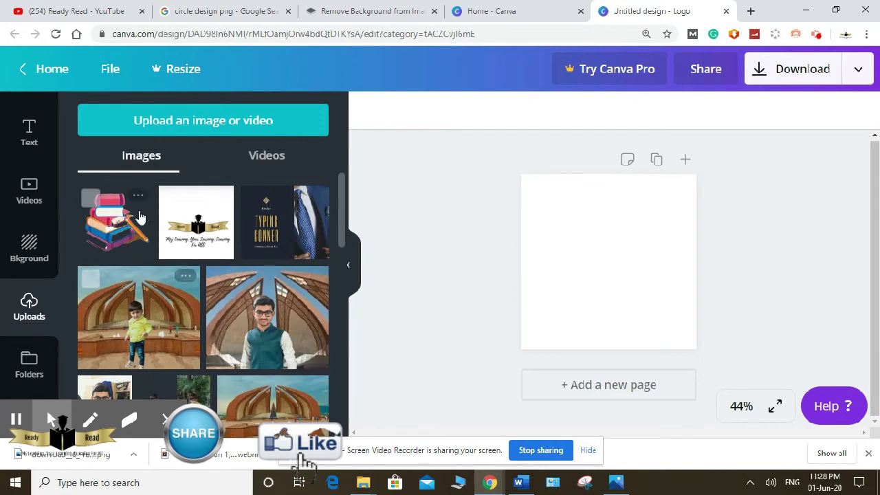
pyautogui.click(162, 122)
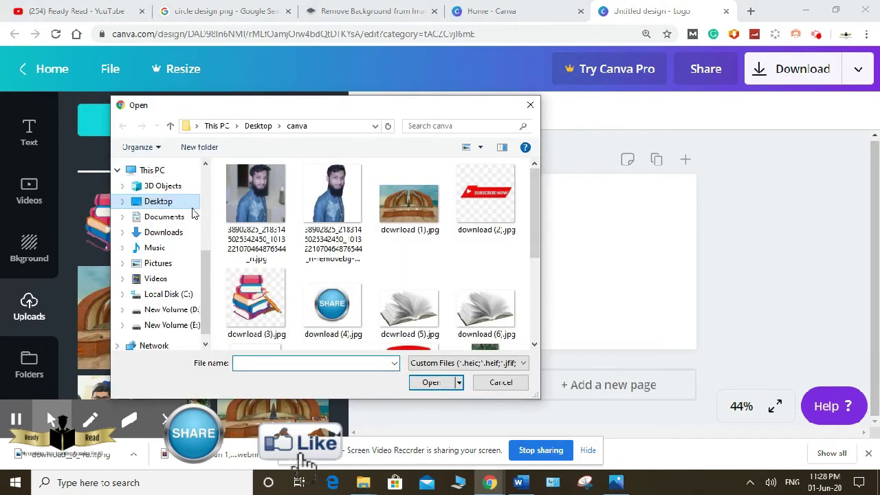
pyautogui.click(159, 234)
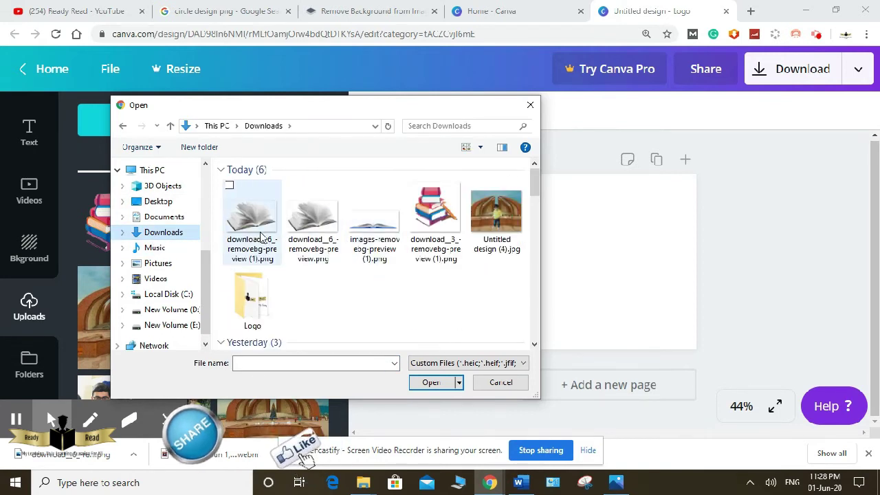
pyautogui.click(251, 232)
pyautogui.click(431, 382)
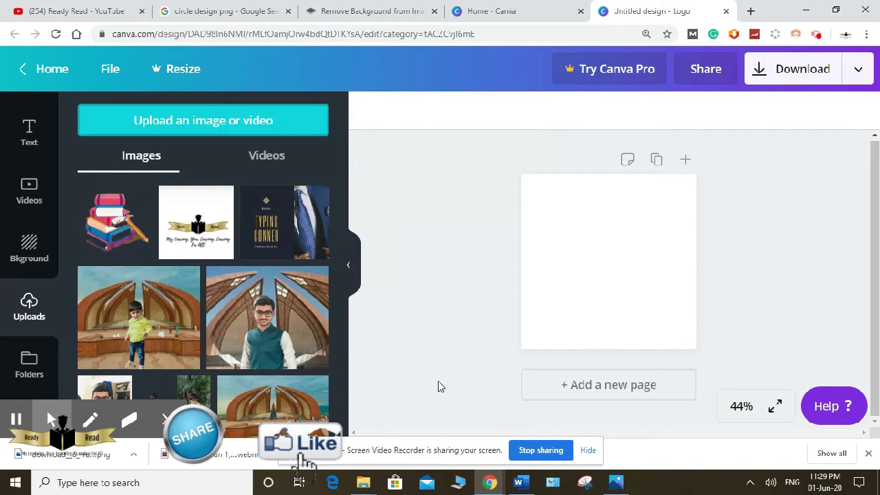
pyautogui.moveTo(284, 231)
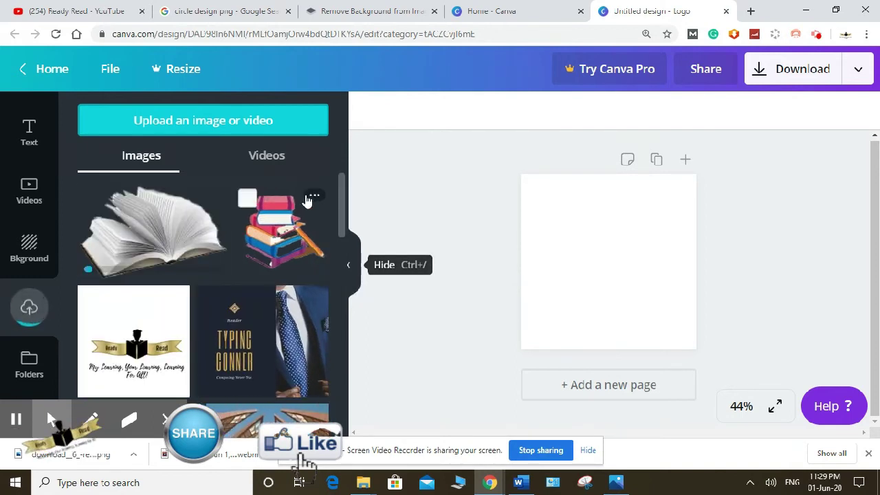
# - Place the uploaded open-book image on the page and move it to the centre
pyautogui.moveTo(151, 227); pyautogui.dragTo(623, 288)
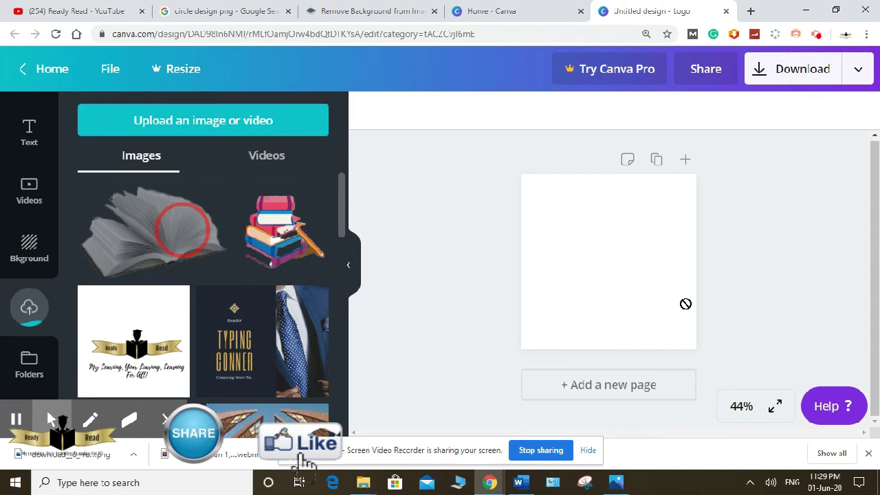
pyautogui.moveTo(640, 252); pyautogui.dragTo(645, 253)
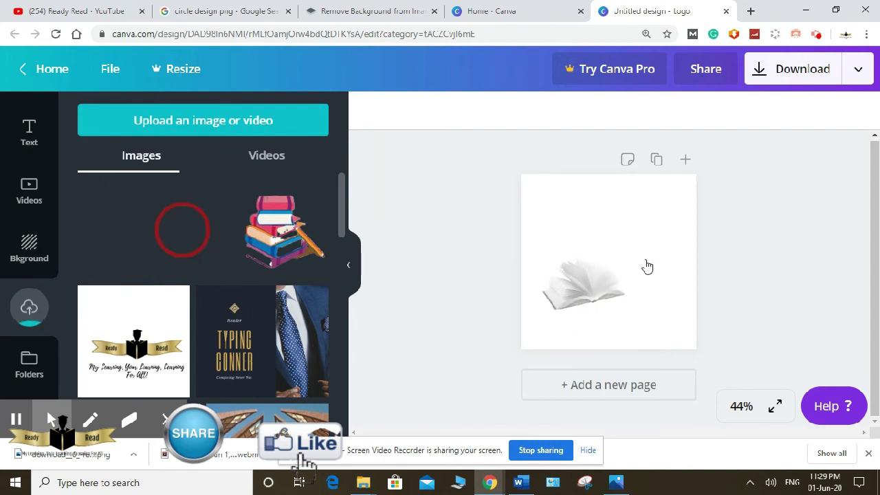
pyautogui.click(636, 277)
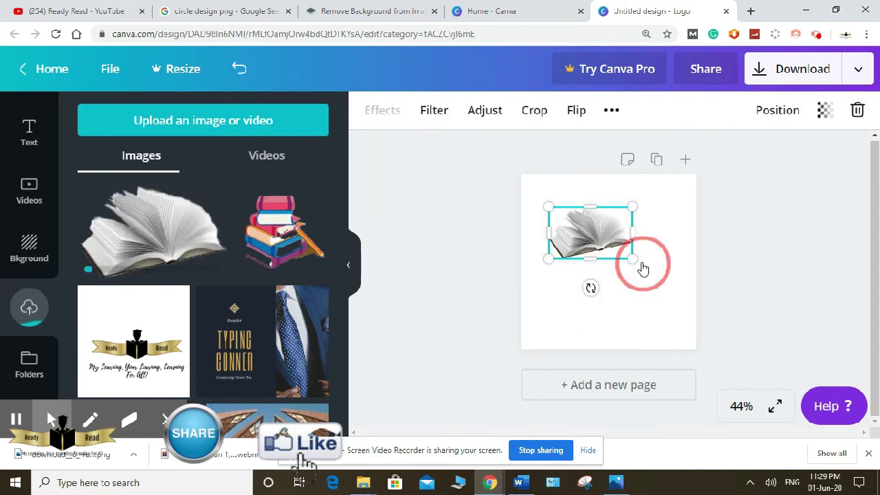
pyautogui.click(608, 240)
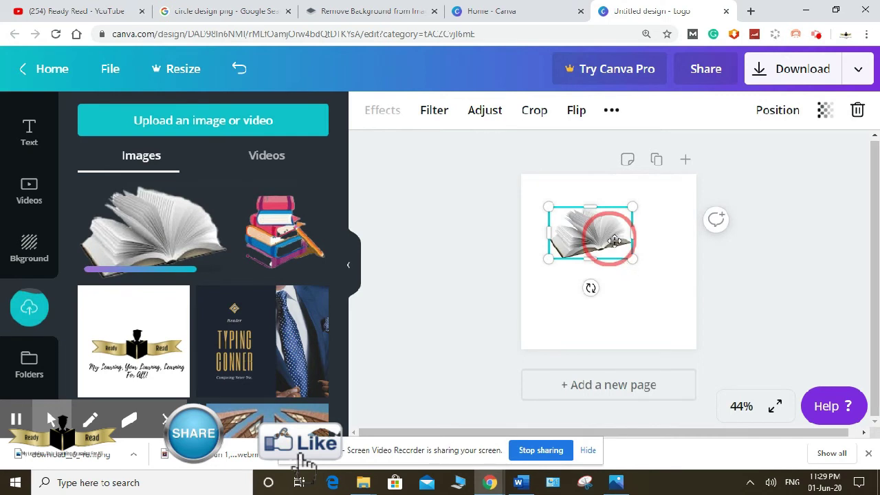
pyautogui.moveTo(614, 240); pyautogui.dragTo(633, 270)
# - Enlarge the book image with corner and edge handles to fill the page, undoing the last shortening
pyautogui.moveTo(574, 240); pyautogui.dragTo(540, 209)
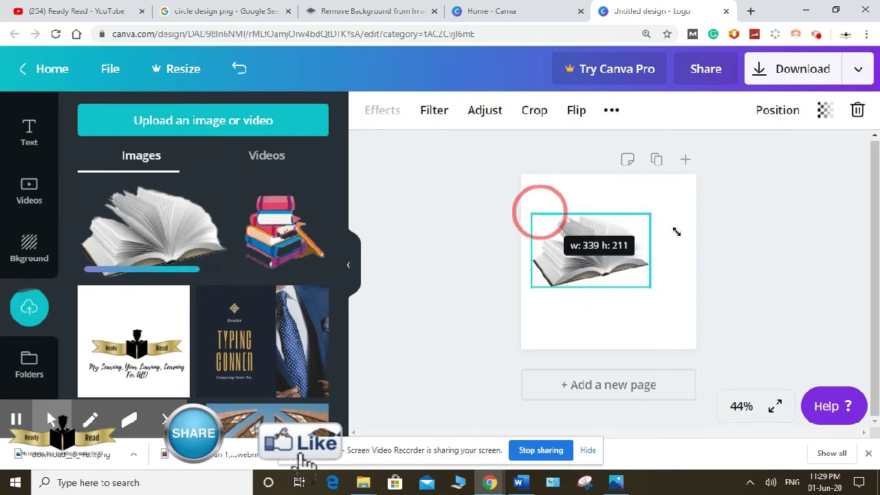
pyautogui.moveTo(650, 215); pyautogui.dragTo(682, 208)
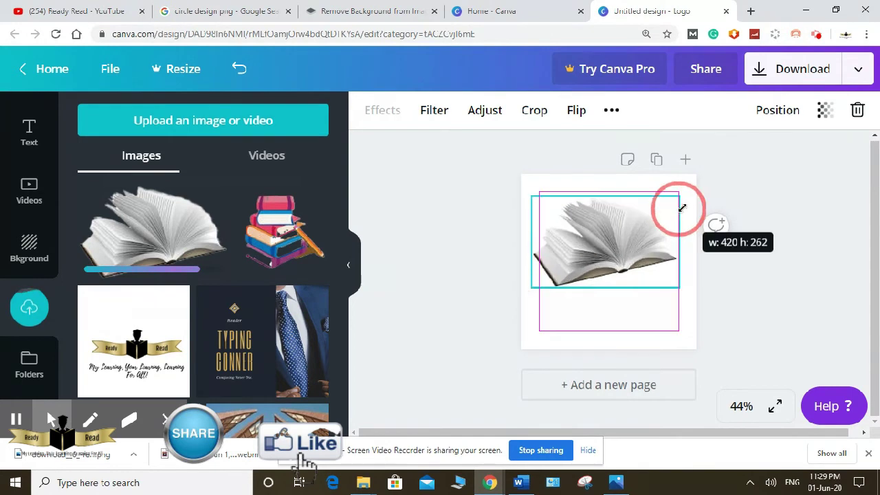
pyautogui.moveTo(610, 194); pyautogui.dragTo(700, 229)
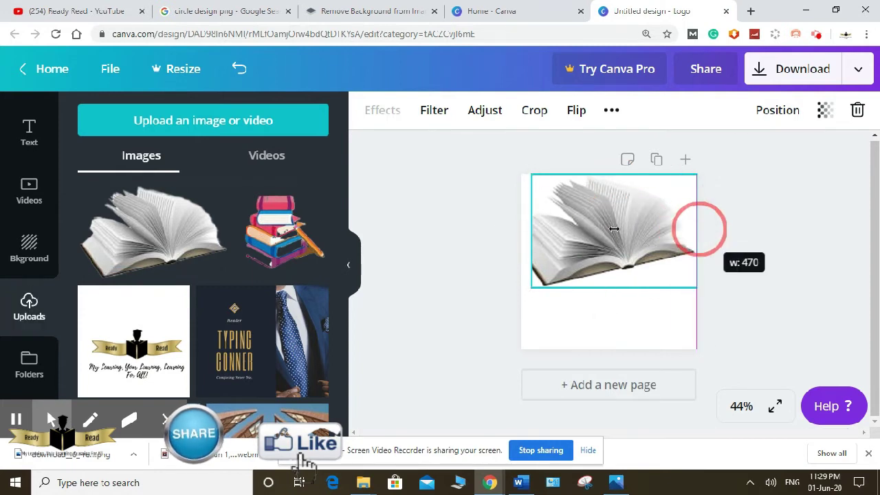
pyautogui.moveTo(531, 234); pyautogui.dragTo(521, 234)
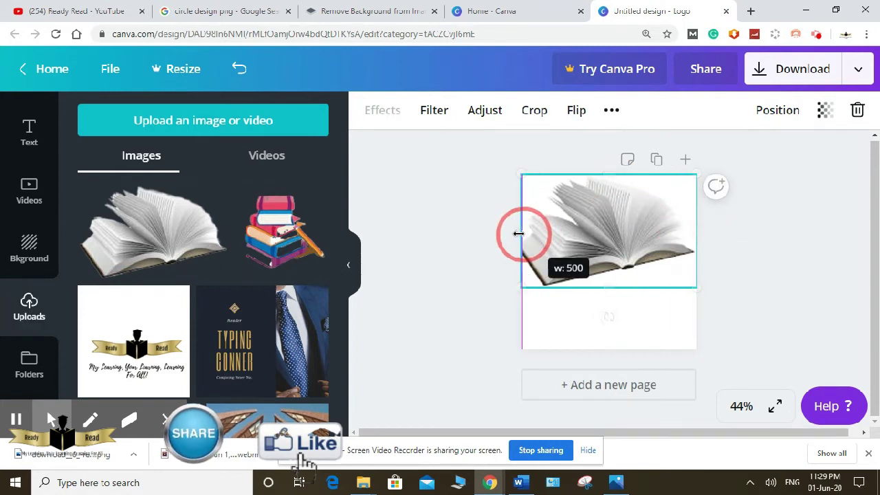
pyautogui.moveTo(612, 288); pyautogui.dragTo(611, 353)
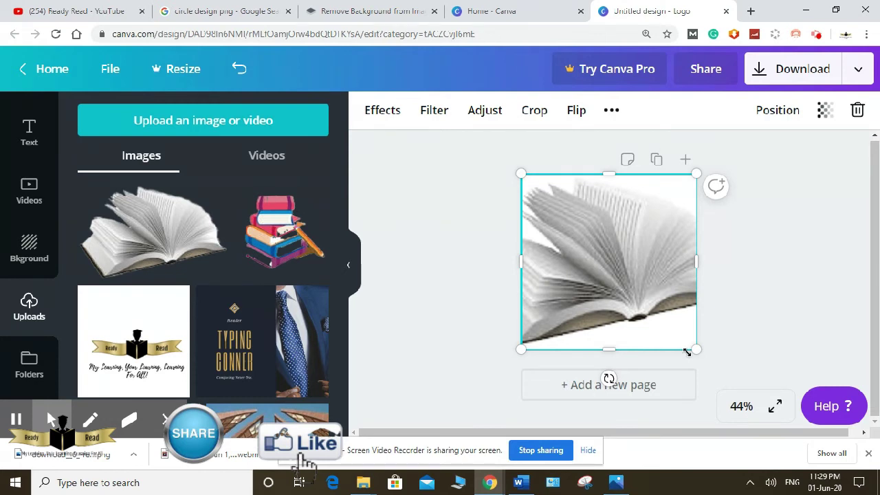
pyautogui.moveTo(613, 348); pyautogui.dragTo(612, 272)
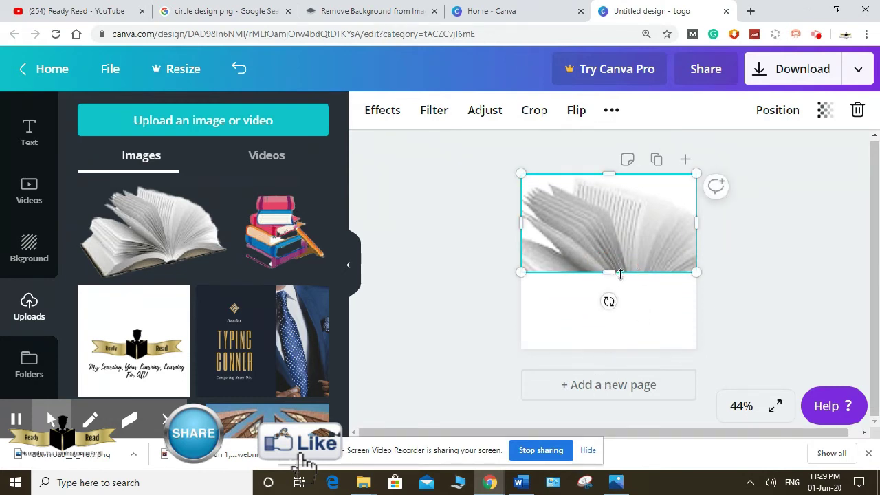
pyautogui.hotkey('ctrl', 'z')
pyautogui.click(661, 312)
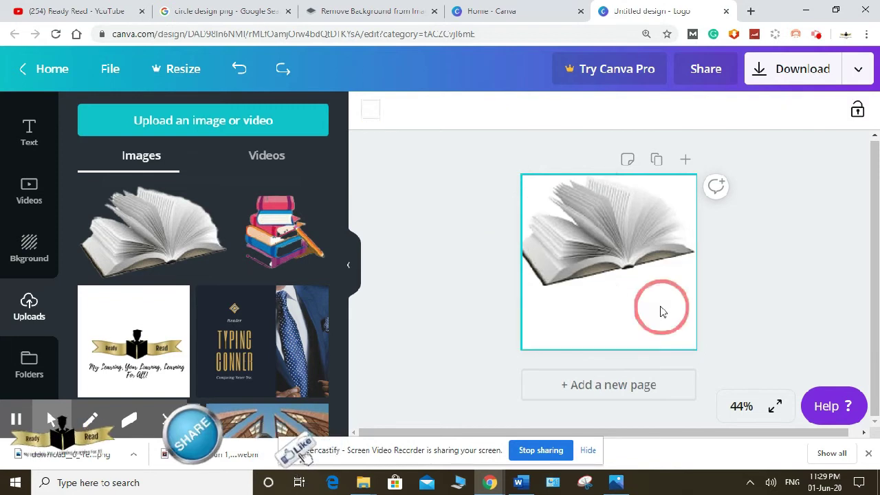
pyautogui.moveTo(153, 232)
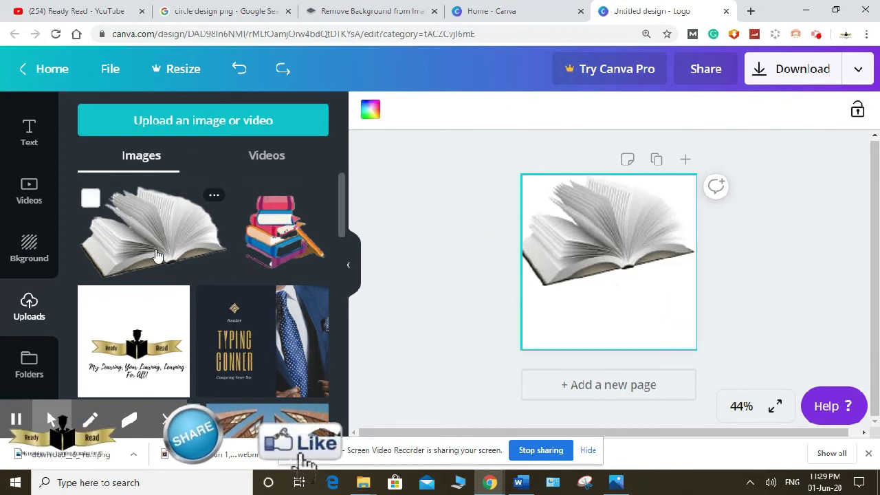
pyautogui.click(62, 265)
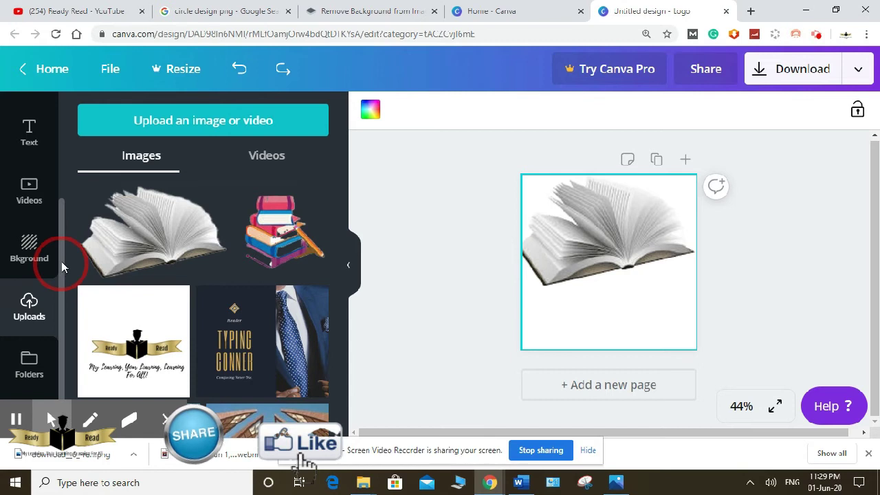
pyautogui.moveTo(61, 261); pyautogui.dragTo(61, 189)
pyautogui.click(28, 248)
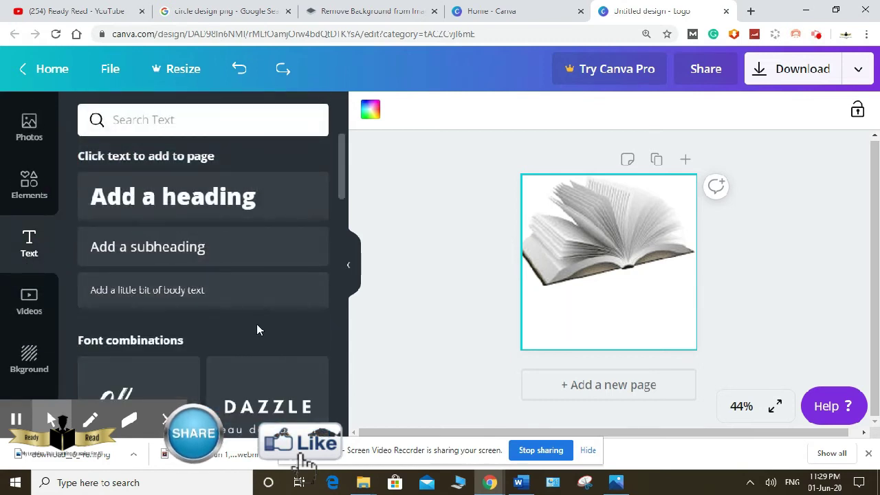
pyautogui.scroll(-3, 257, 330)
pyautogui.scroll(-2, 245, 319)
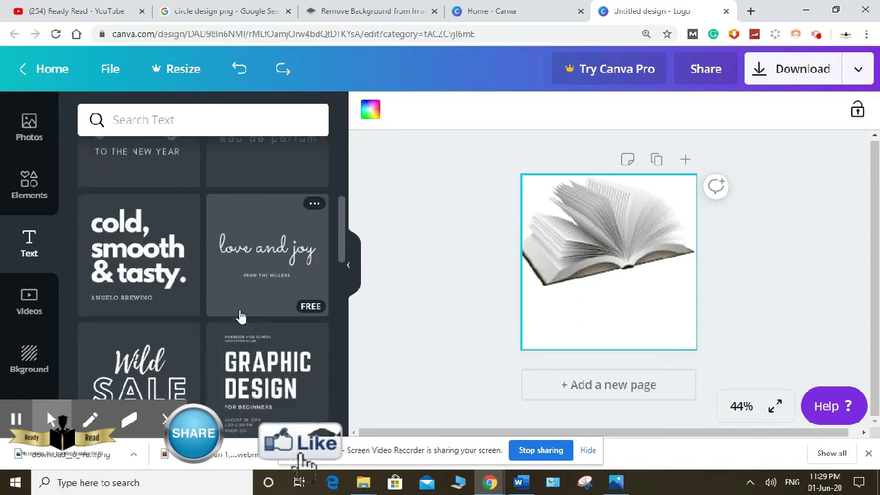
pyautogui.scroll(-2, 240, 318)
pyautogui.scroll(-3, 237, 317)
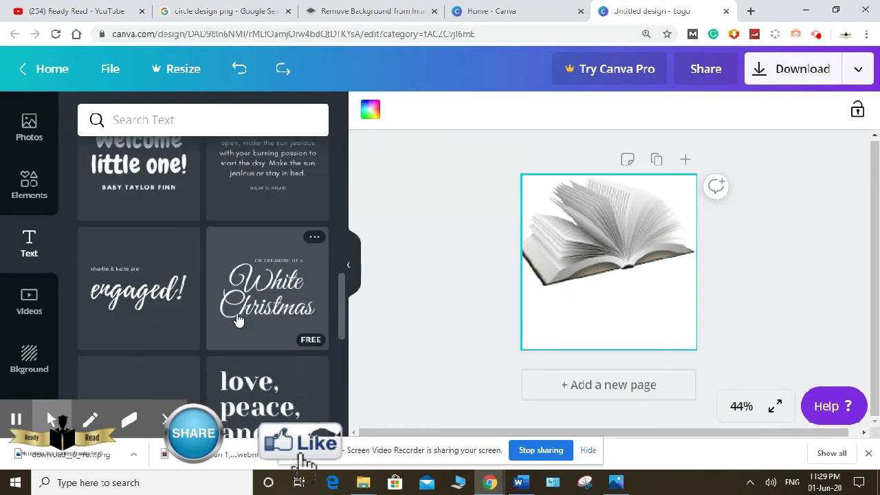
pyautogui.scroll(-3, 239, 321)
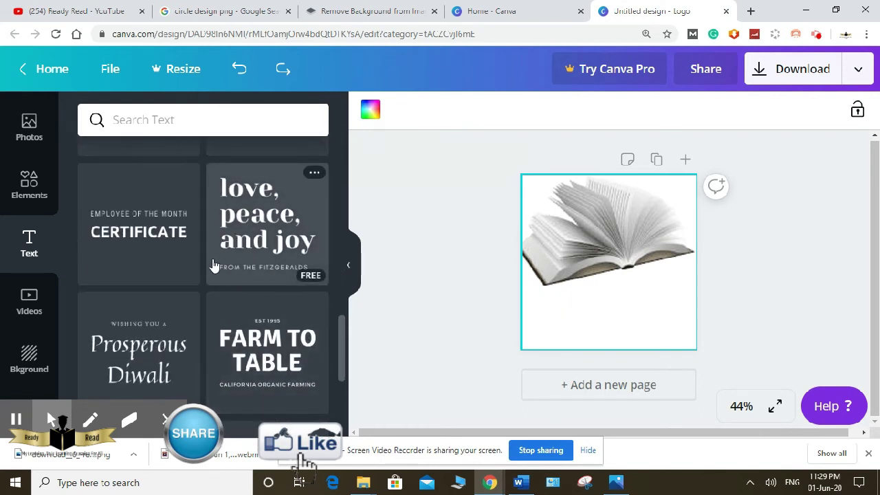
pyautogui.scroll(-3, 212, 265)
pyautogui.scroll(-1, 213, 265)
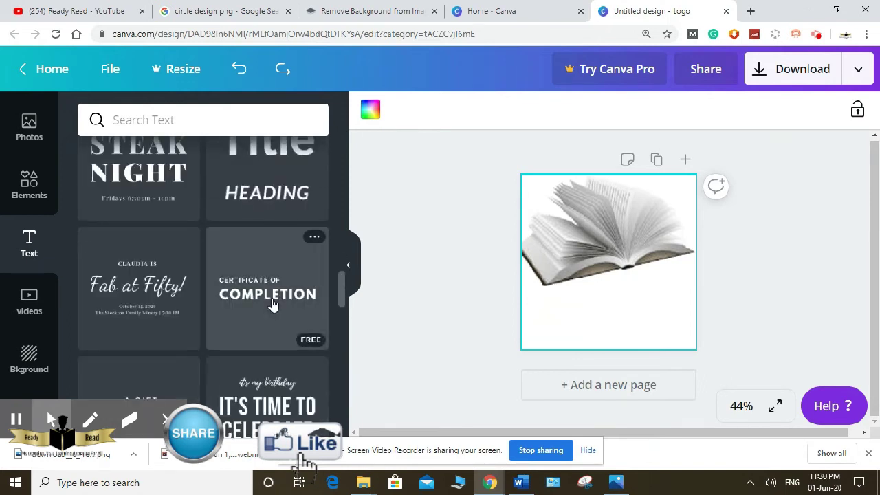
pyautogui.scroll(-2, 273, 305)
pyautogui.scroll(-2, 247, 311)
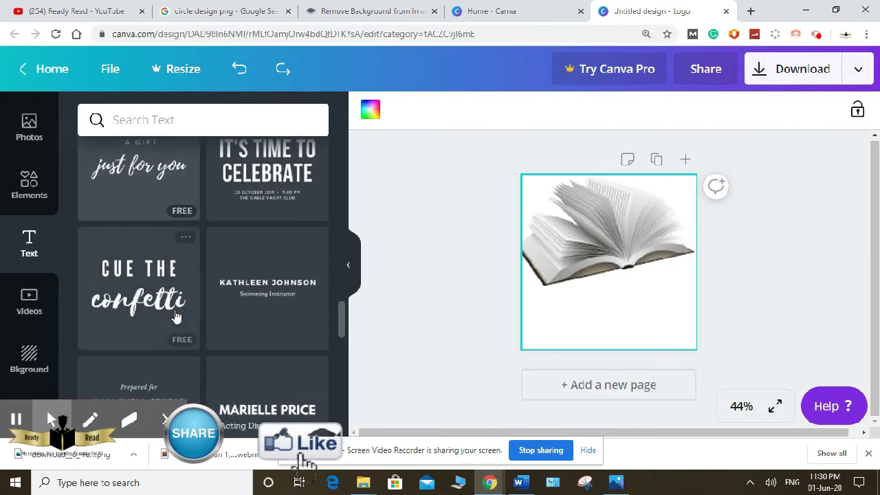
pyautogui.scroll(-2, 262, 315)
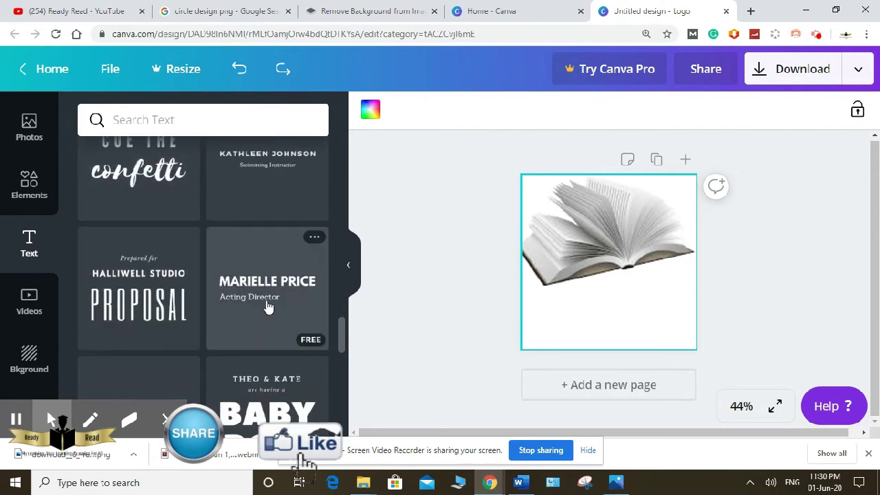
pyautogui.scroll(1, 187, 226)
pyautogui.scroll(2, 182, 238)
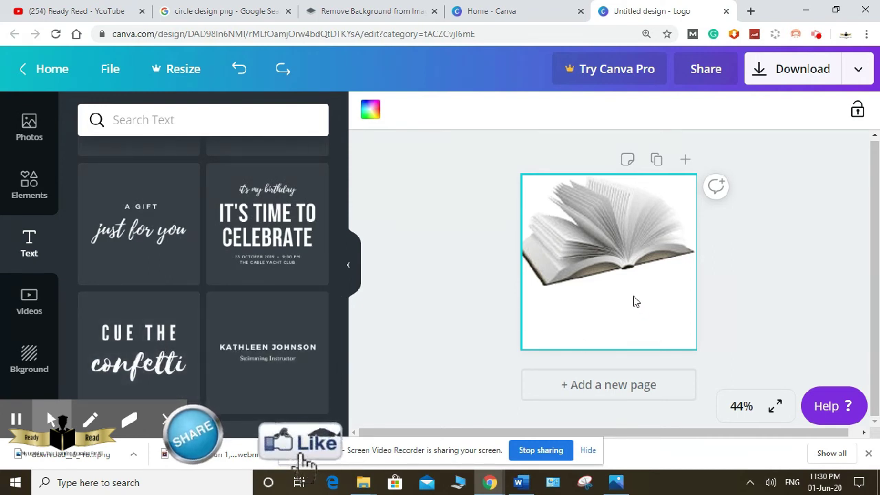
# - Place the 'Cue the confetti' text design below the book and change its heading to READER
pyautogui.moveTo(627, 263)
pyautogui.mouseDown()
pyautogui.moveTo(620, 306)
pyautogui.moveTo(669, 317)
pyautogui.mouseUp()
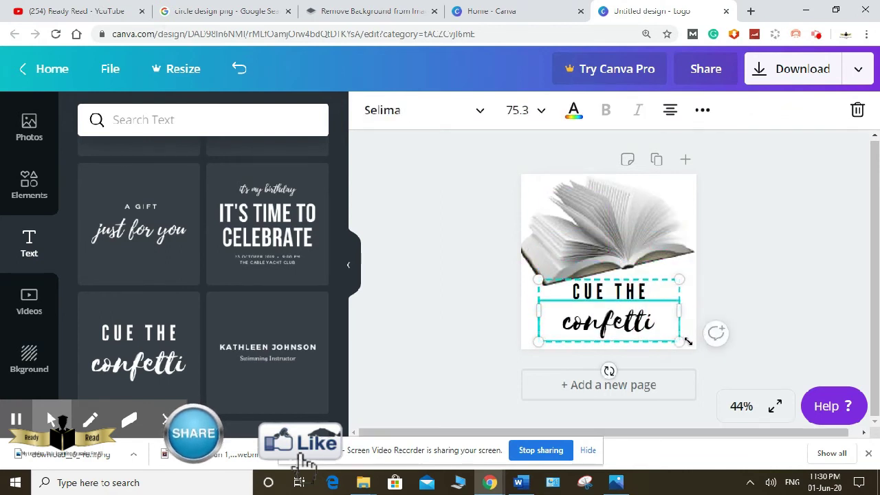
pyautogui.doubleClick(653, 295)
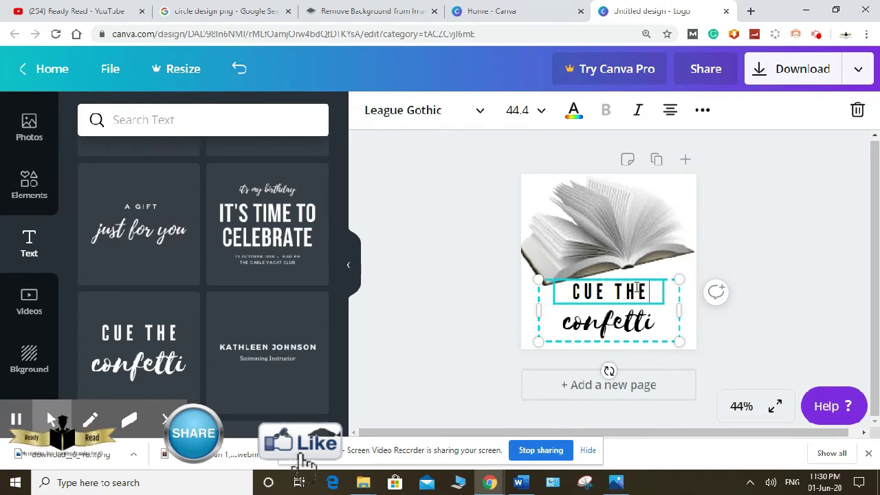
pyautogui.press('BackSpace')
pyautogui.press('BackSpace')
pyautogui.press('BackSpace')
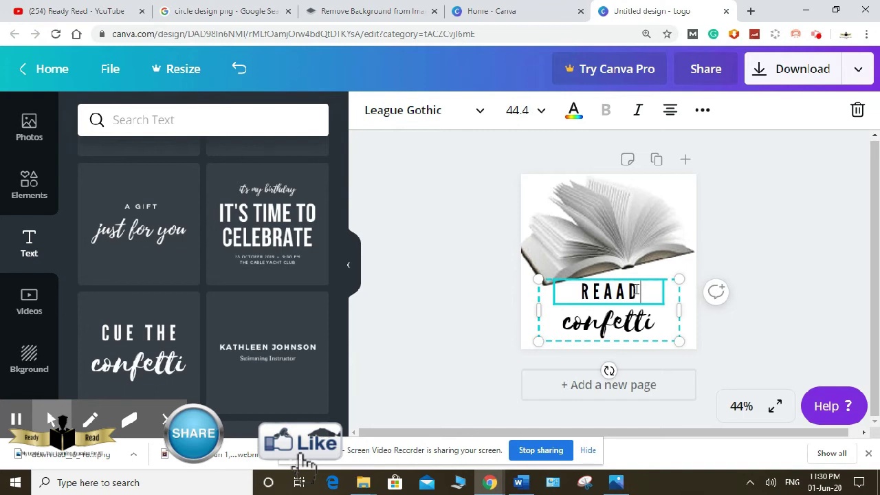
pyautogui.write('R')
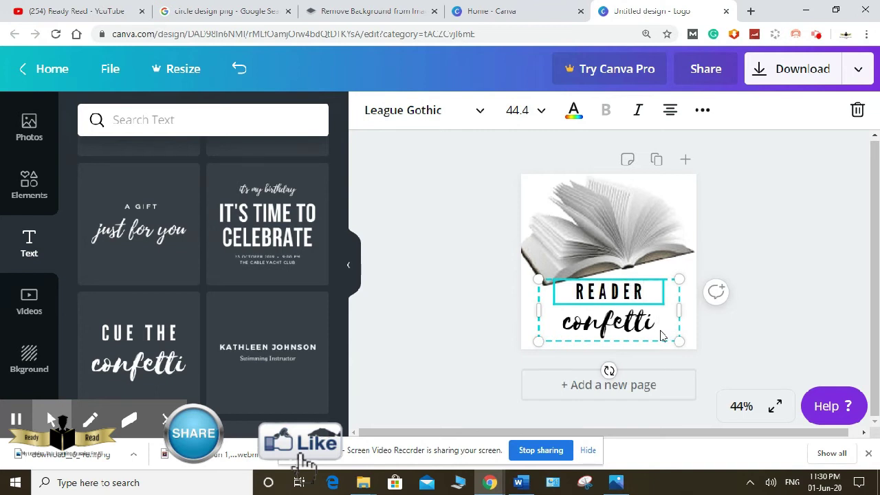
# - Replace the confetti line with the tagline 'Love to know'
pyautogui.click(663, 335)
pyautogui.click(649, 320)
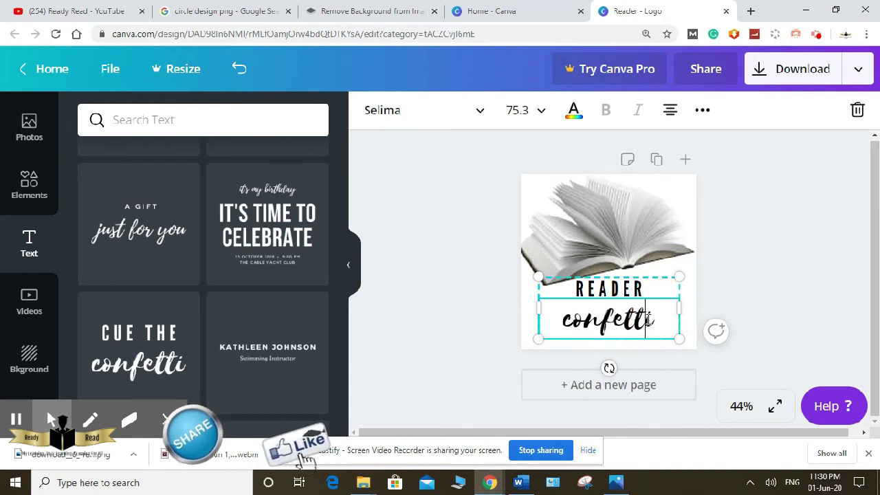
pyautogui.moveTo(657, 324); pyautogui.dragTo(560, 330)
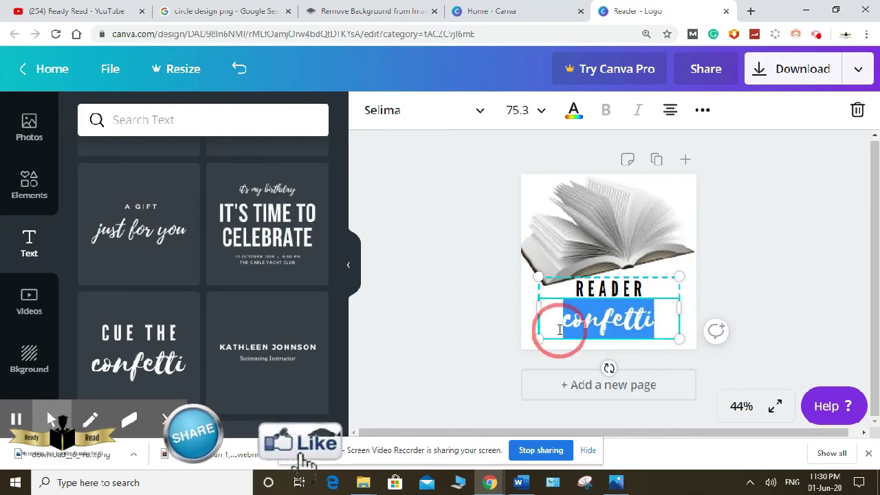
pyautogui.write('L')
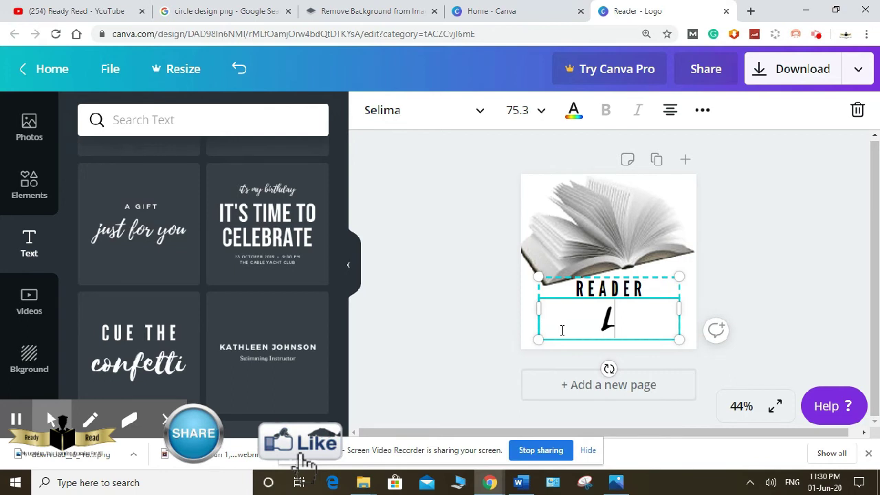
pyautogui.write('ove yo')
pyautogui.press('BackSpace')
pyautogui.press('BackSpace')
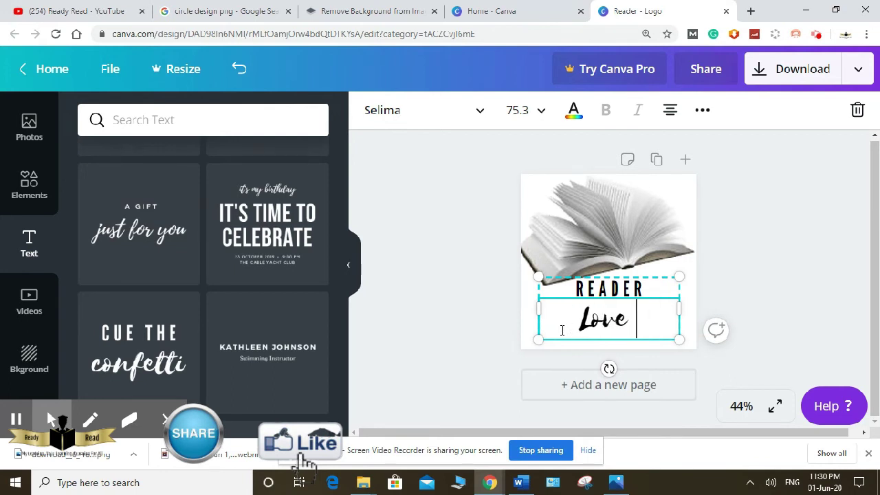
pyautogui.write('t')
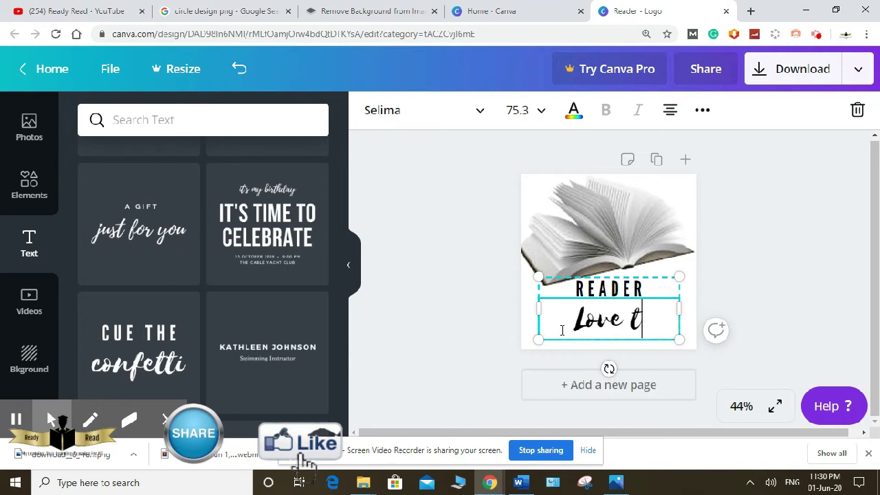
pyautogui.write('o know')
pyautogui.press('BackSpace')
pyautogui.press('BackSpace')
pyautogui.press('BackSpace')
pyautogui.press('BackSpace')
pyautogui.write('know')
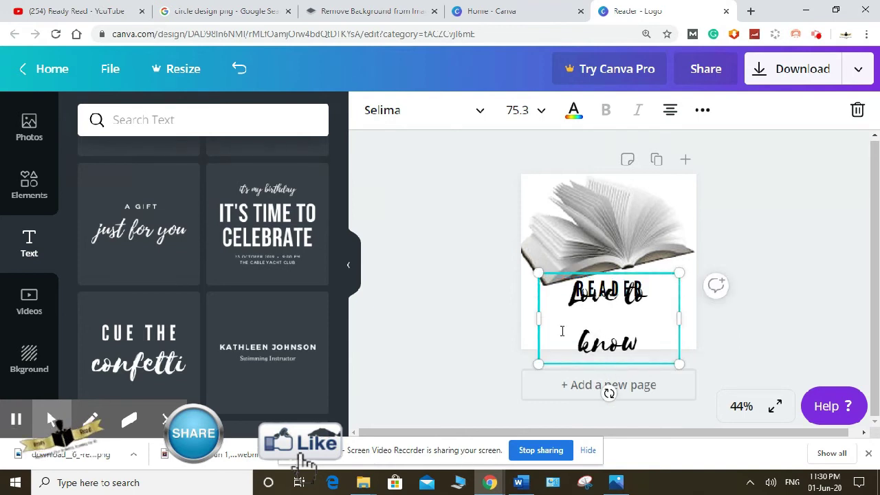
# - Set the 'Love to know' tagline's font size to 64 and deselect to check the layout
pyautogui.click(540, 113)
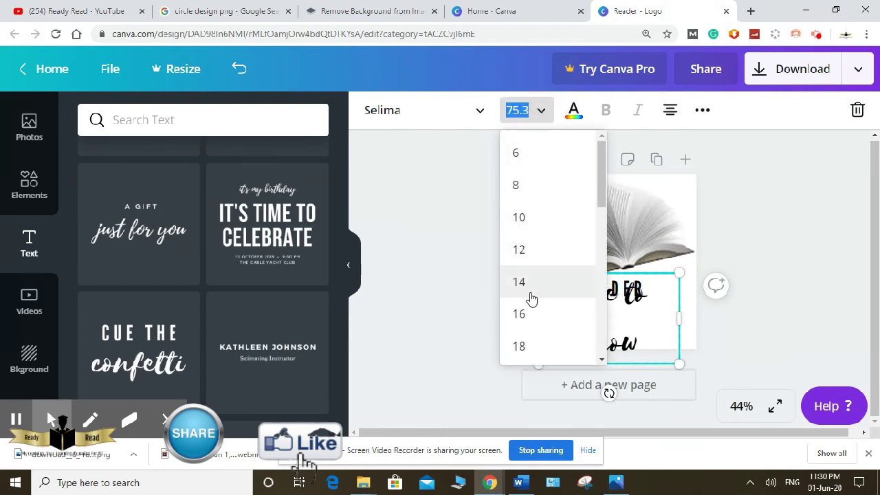
pyautogui.scroll(-3, 529, 296)
pyautogui.scroll(-2, 531, 300)
pyautogui.scroll(-3, 524, 296)
pyautogui.scroll(3, 513, 282)
pyautogui.click(519, 248)
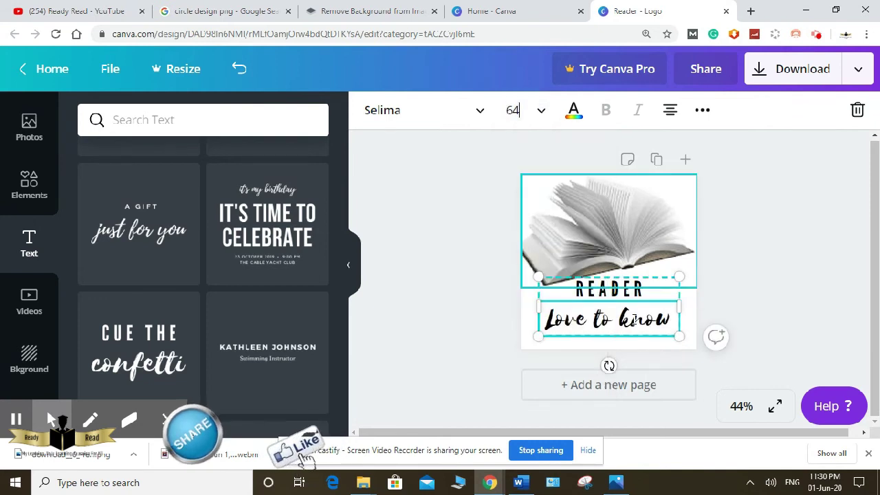
pyautogui.click(501, 188)
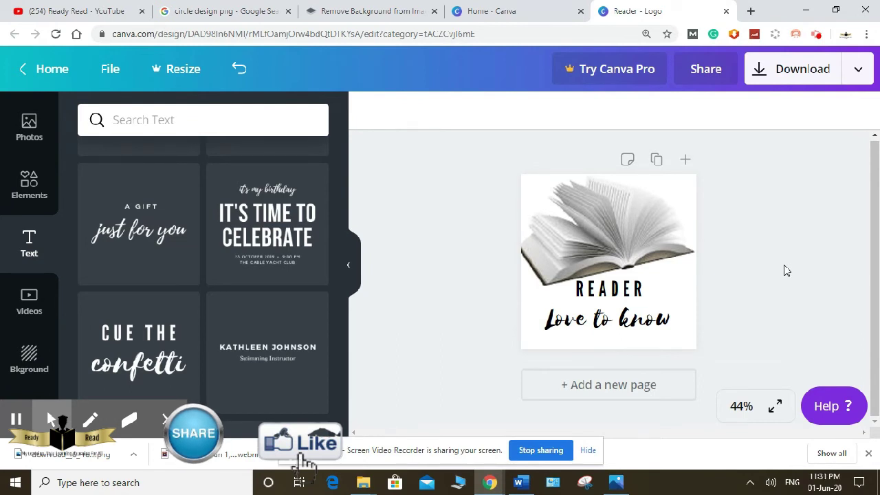
# - Delete the open-book image and the READER text group from the page
pyautogui.rightClick(624, 256)
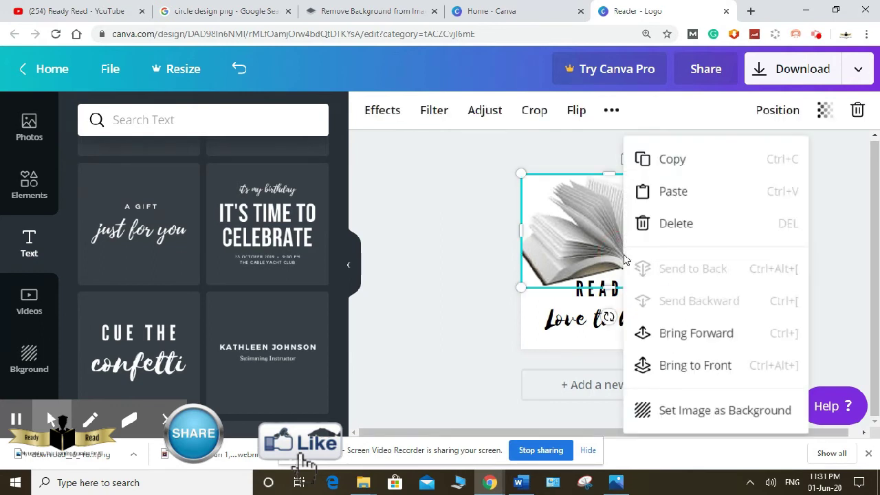
pyautogui.click(666, 222)
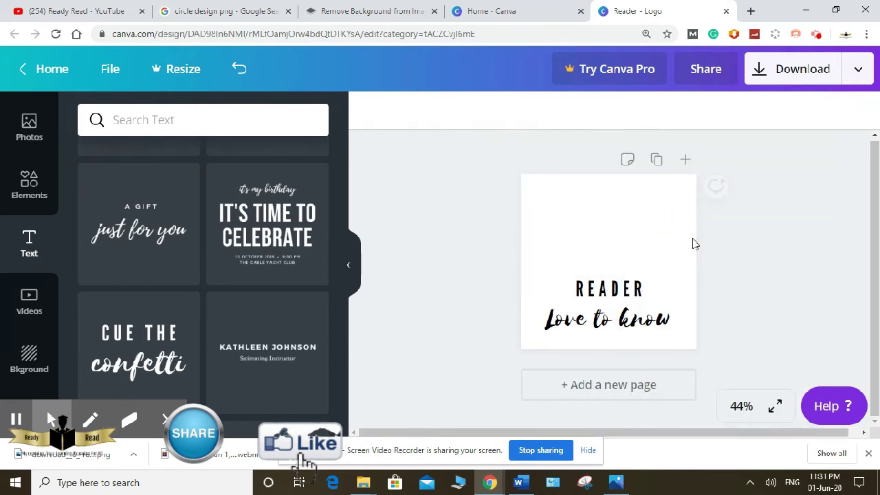
pyautogui.click(619, 293)
pyautogui.rightClick(619, 289)
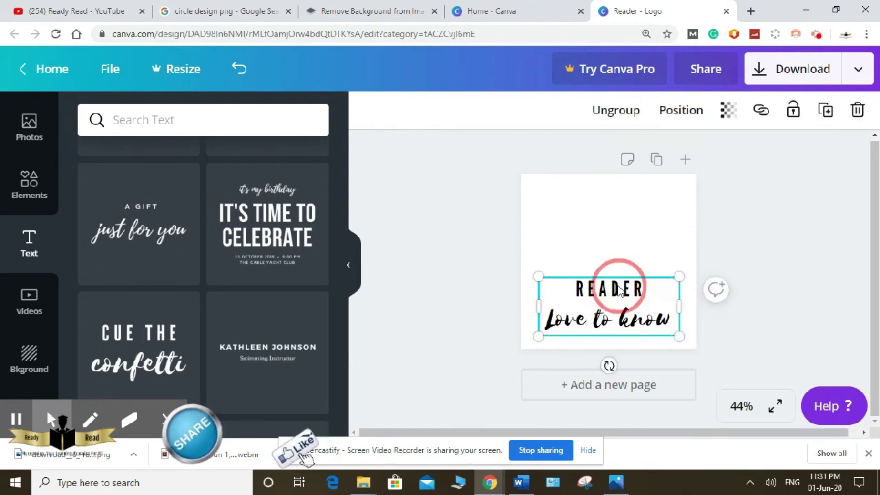
pyautogui.click(686, 224)
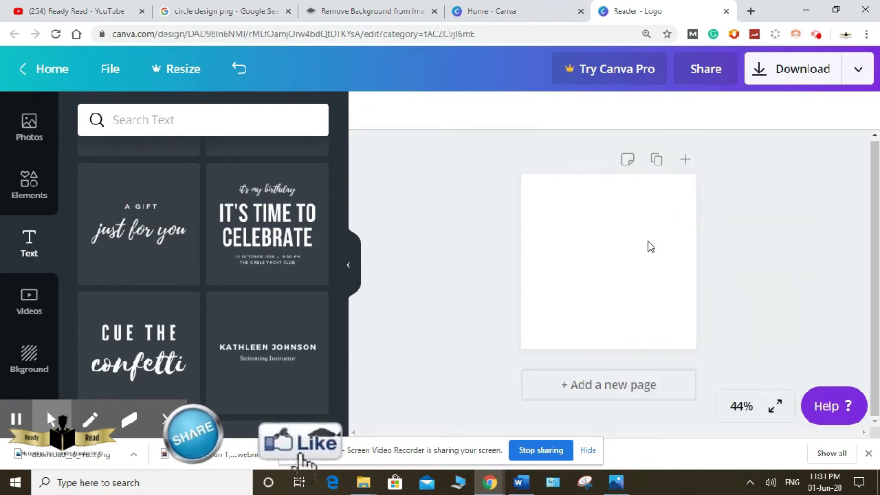
# - Search the Elements library for 'books' and scroll to the red book illustration
pyautogui.click(28, 200)
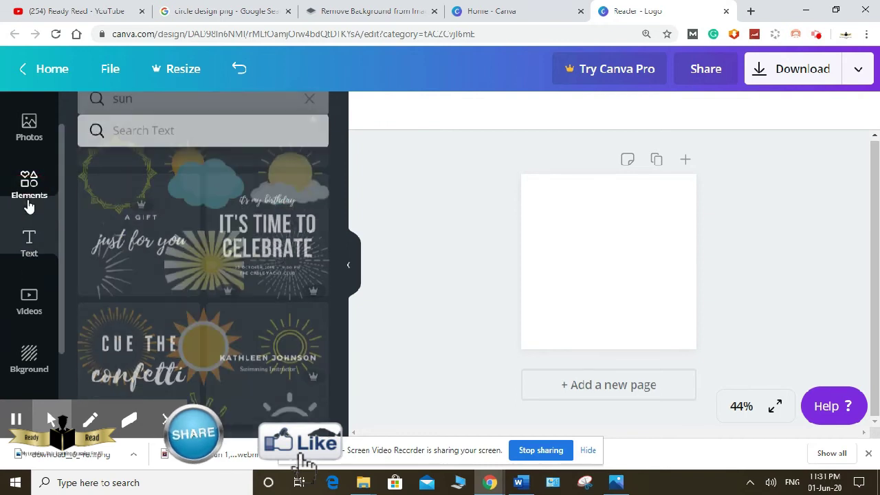
pyautogui.scroll(-3, 103, 206)
pyautogui.scroll(5, 103, 182)
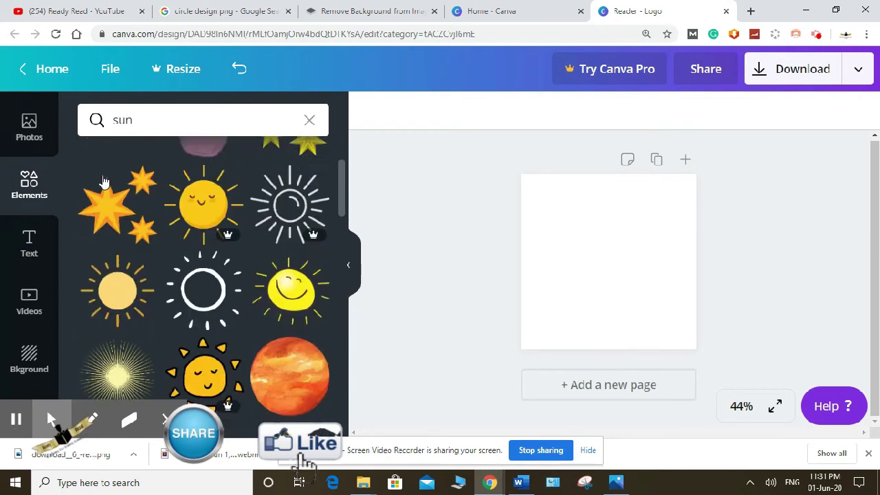
pyautogui.click(163, 120)
pyautogui.press('BackSpace')
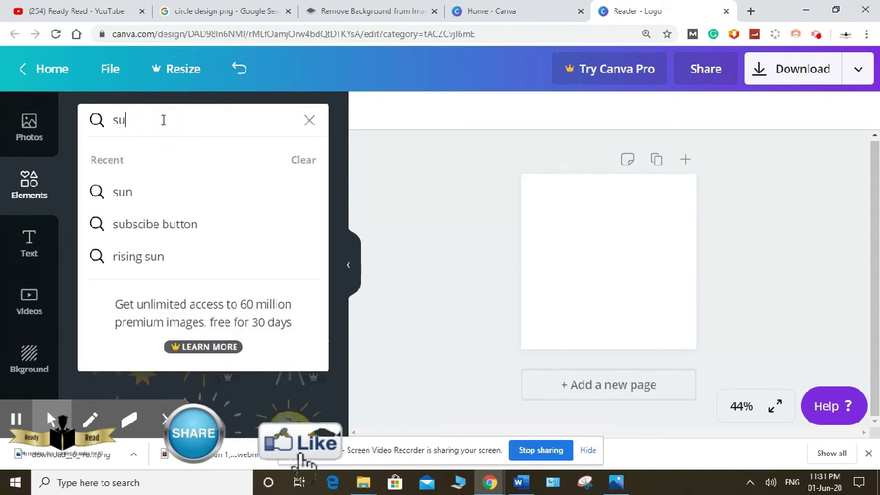
pyautogui.press('BackSpace')
pyautogui.press('BackSpace')
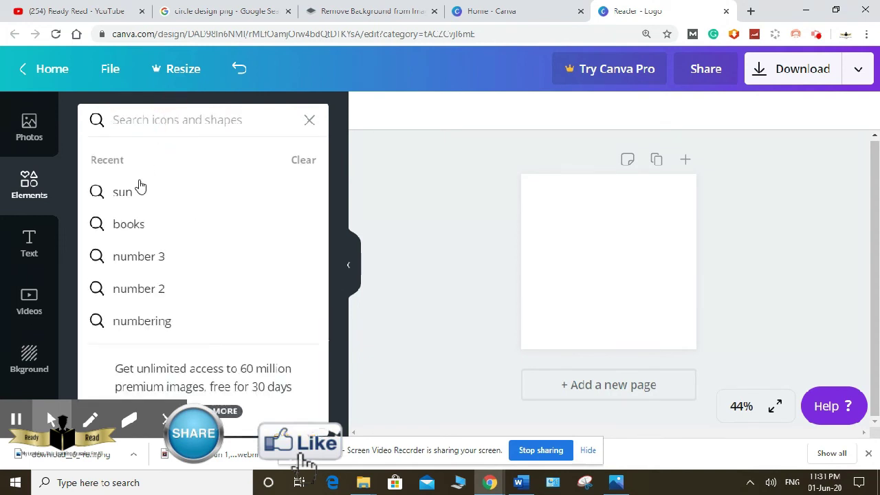
pyautogui.click(140, 235)
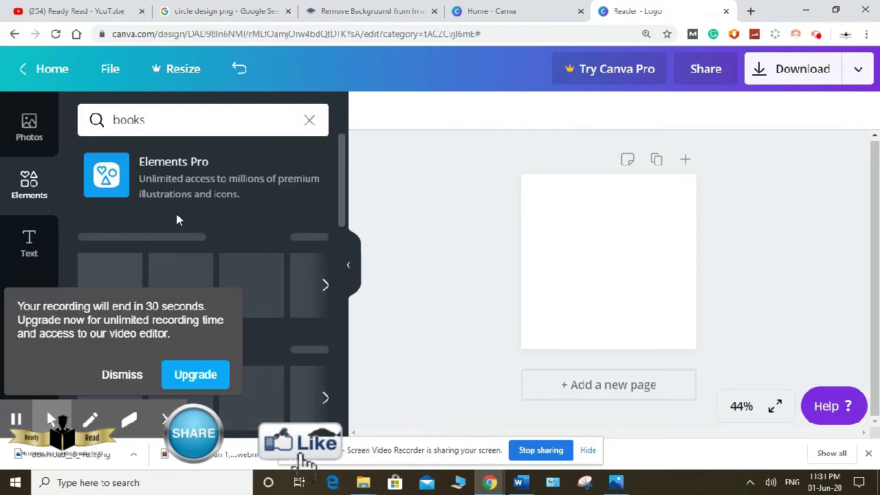
pyautogui.moveTo(89, 420)
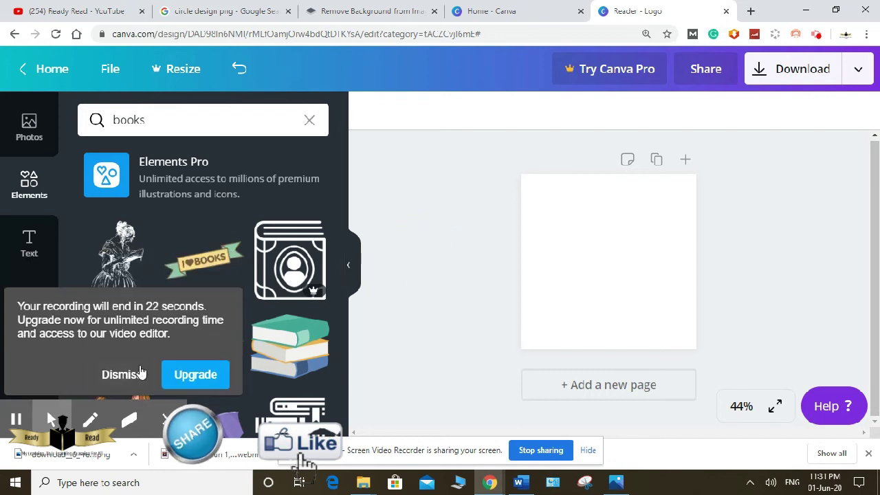
pyautogui.scroll(-2, 261, 203)
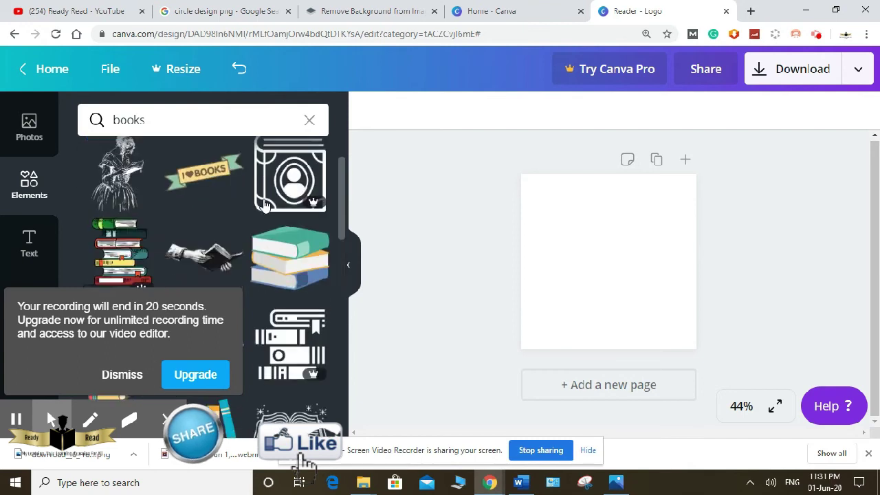
pyautogui.scroll(-2, 264, 204)
pyautogui.scroll(-2, 264, 205)
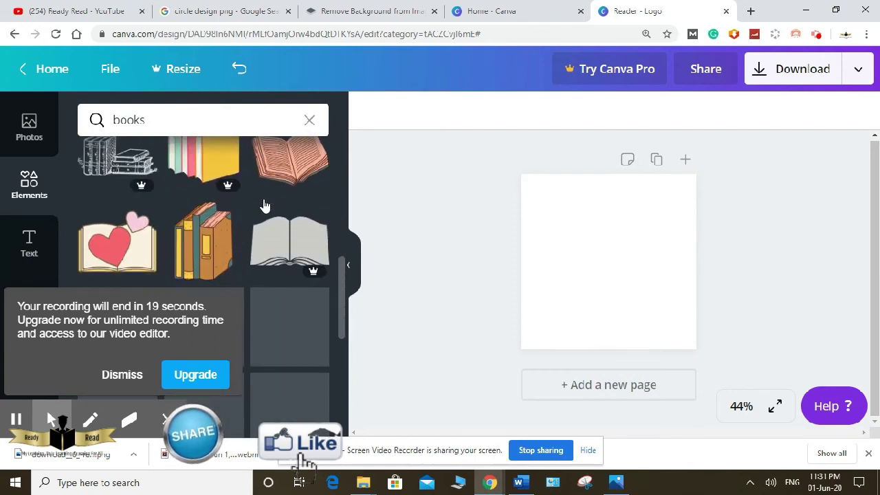
pyautogui.click(120, 374)
pyautogui.scroll(-2, 147, 351)
pyautogui.scroll(-2, 152, 351)
pyautogui.scroll(4, 153, 351)
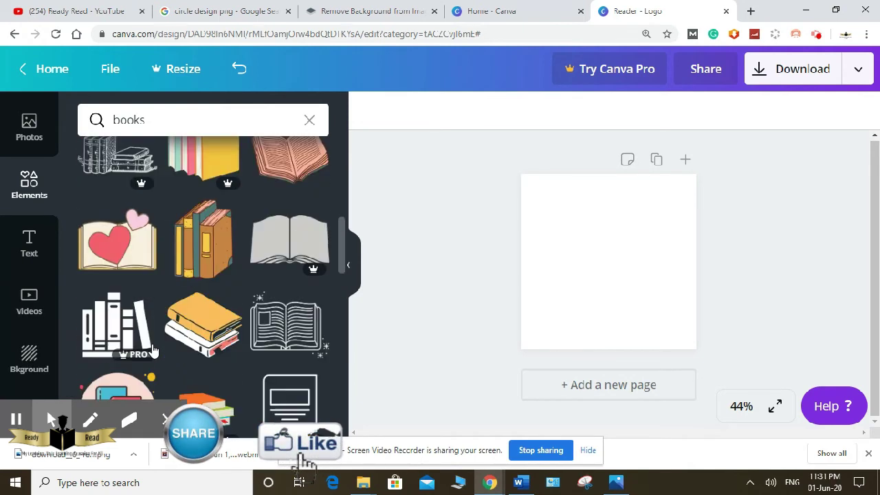
pyautogui.scroll(-5, 206, 289)
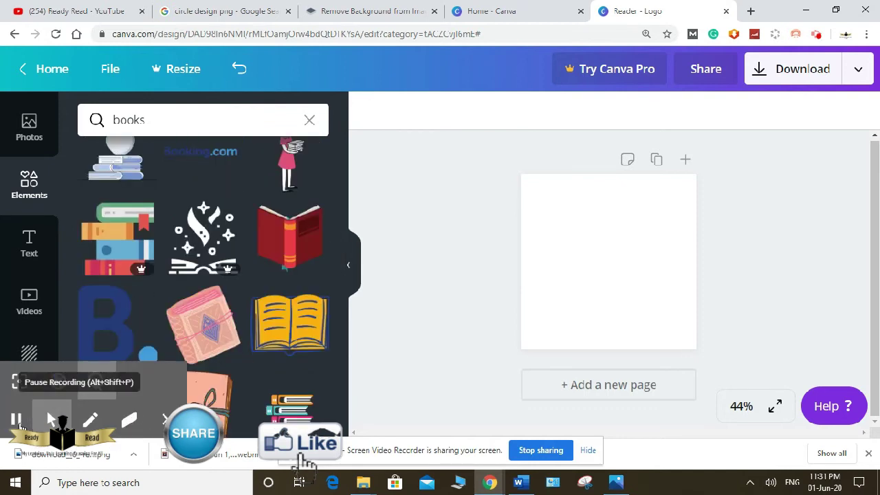
# - Add the red book illustration, move it up, enlarge it to about 263 × 263 and centre it
pyautogui.click(312, 246)
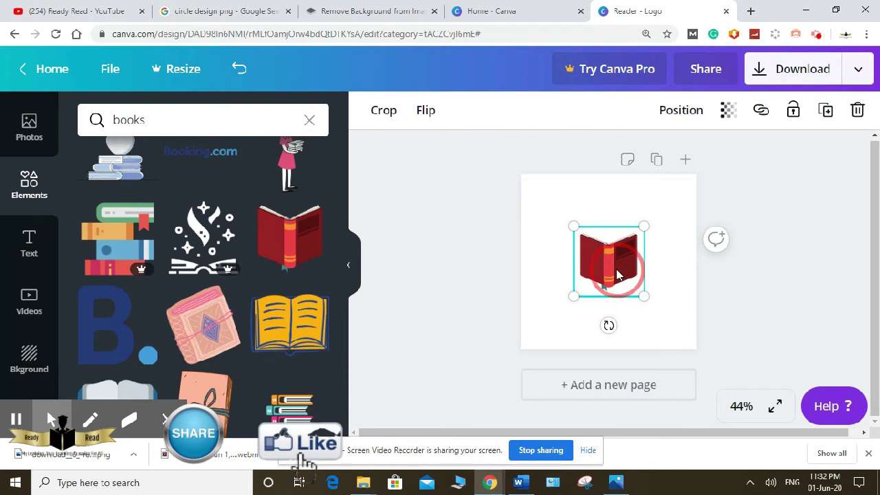
pyautogui.moveTo(617, 275); pyautogui.dragTo(615, 249)
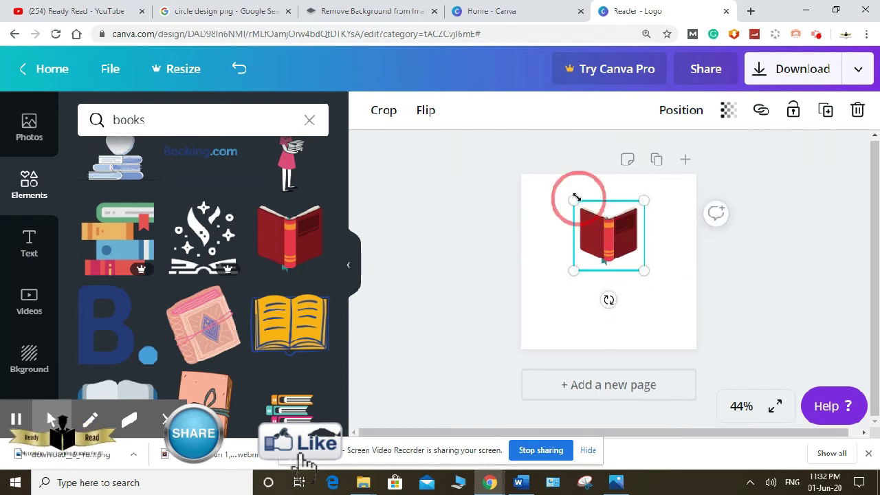
pyautogui.moveTo(576, 198); pyautogui.dragTo(555, 175)
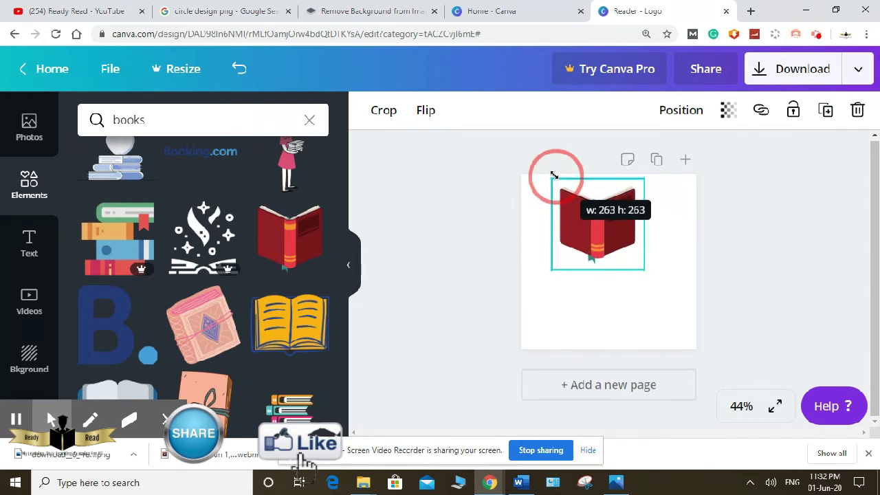
pyautogui.moveTo(554, 176); pyautogui.dragTo(548, 172)
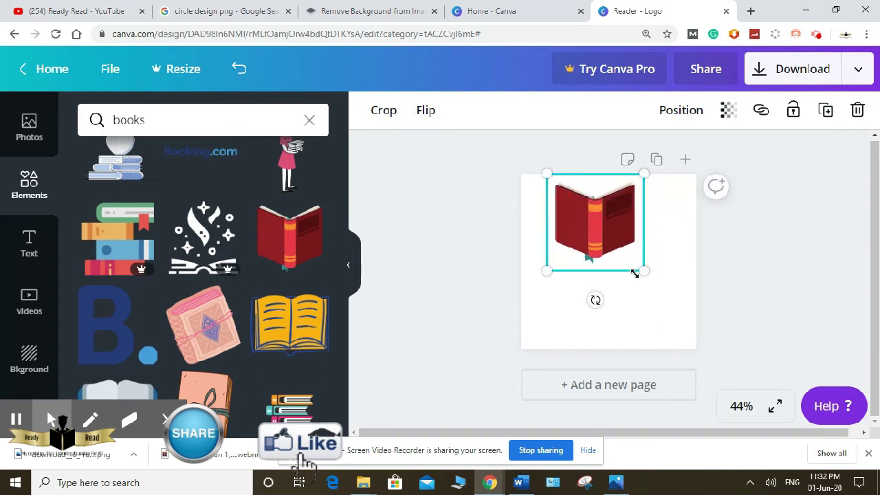
pyautogui.click(614, 304)
pyautogui.moveTo(601, 242); pyautogui.dragTo(615, 241)
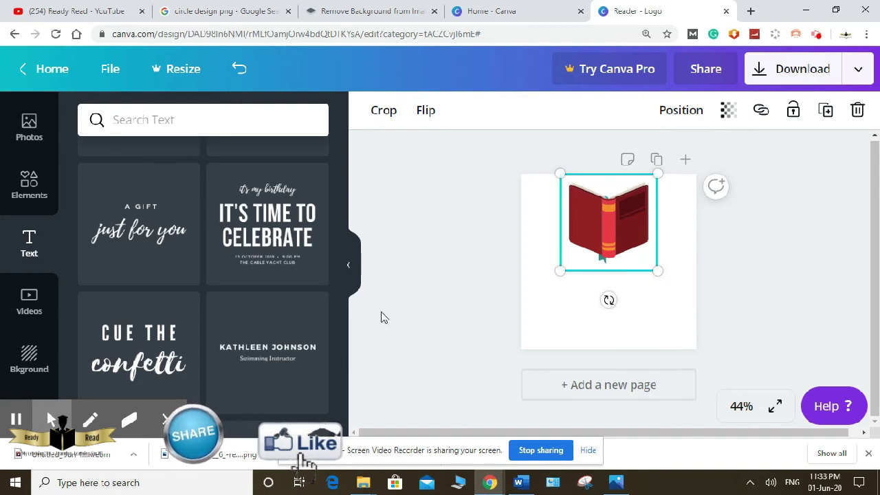
pyautogui.scroll(-3, 158, 354)
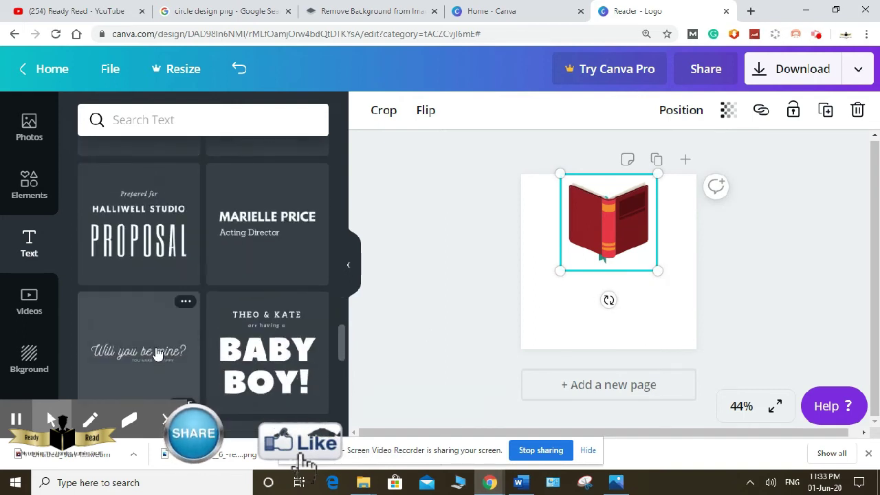
pyautogui.scroll(2, 273, 241)
pyautogui.scroll(2, 273, 241)
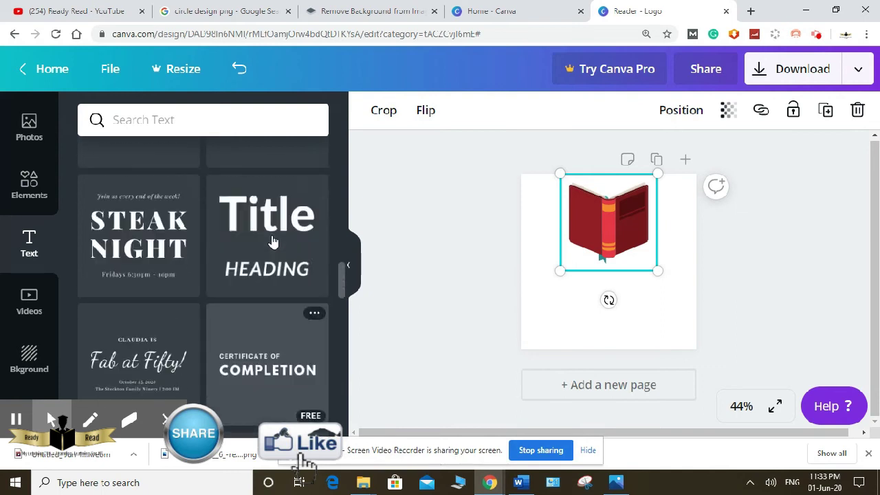
pyautogui.scroll(1, 273, 241)
pyautogui.scroll(2, 271, 242)
pyautogui.scroll(-4, 271, 242)
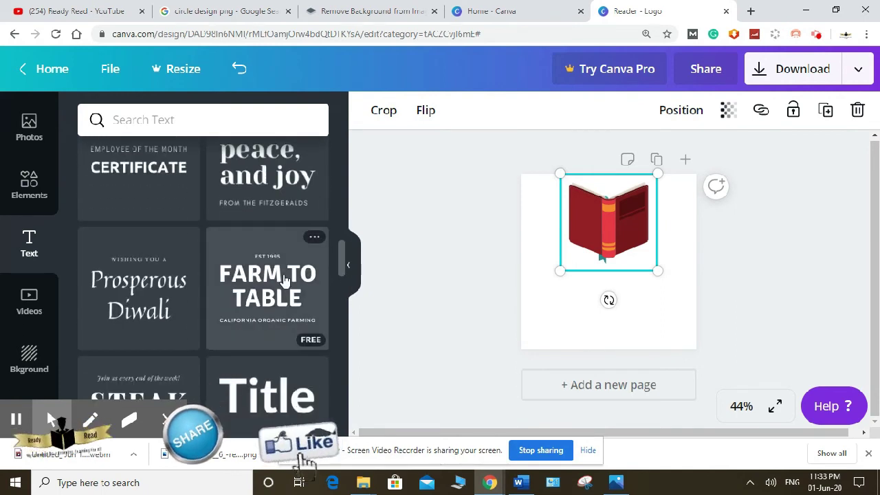
# - Add a heading text box under the red book and nudge it into place
pyautogui.scroll(3, 291, 275)
pyautogui.scroll(-3, 286, 282)
pyautogui.scroll(5, 275, 275)
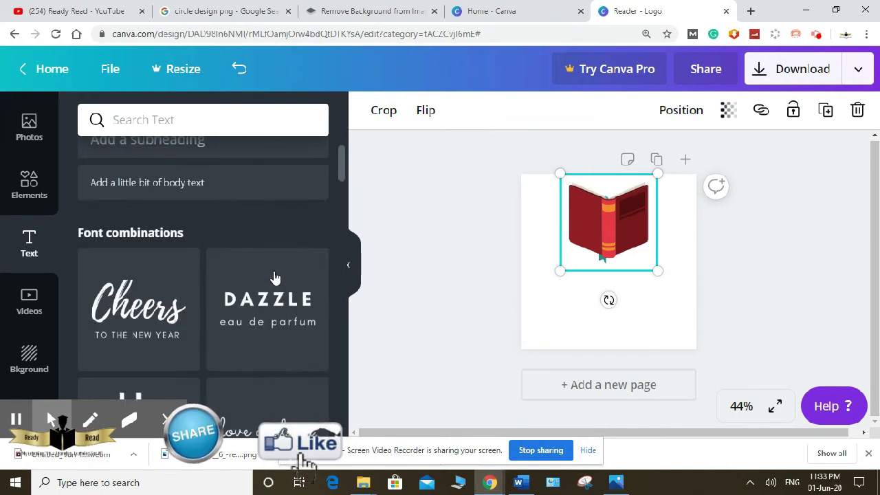
pyautogui.scroll(2, 273, 275)
pyautogui.click(249, 207)
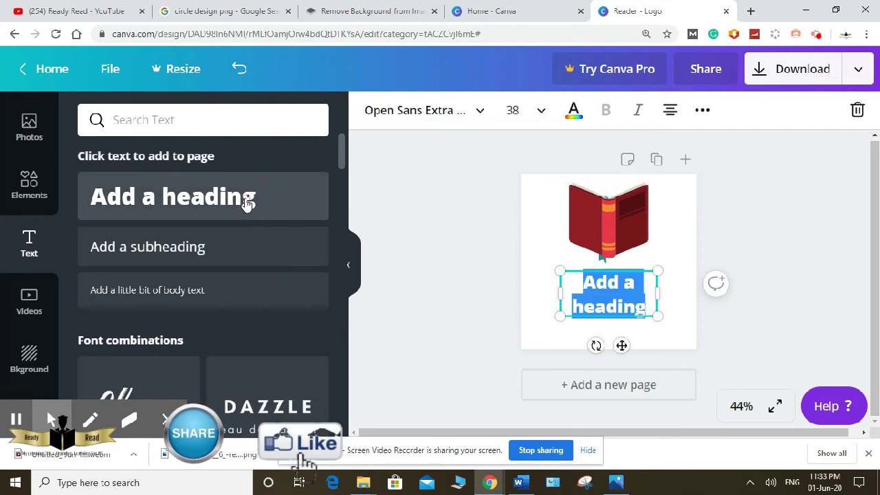
pyautogui.click(667, 341)
pyautogui.click(639, 290)
pyautogui.moveTo(641, 293); pyautogui.dragTo(614, 290)
# - Replace the placeholder with 'Reader', centre the heading, and add a subheading box
pyautogui.click(615, 289)
pyautogui.click(621, 306)
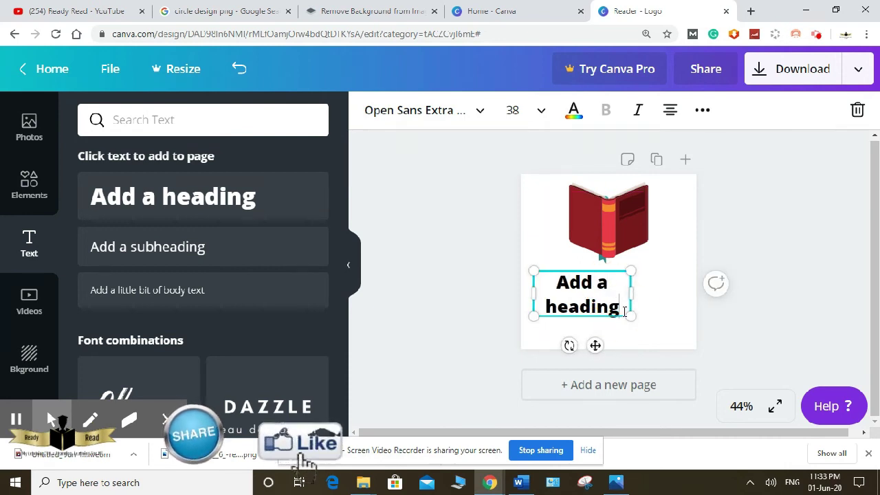
pyautogui.press('BackSpace')
pyautogui.press('BackSpace')
pyautogui.press('BackSpace')
pyautogui.press('BackSpace')
pyautogui.press('BackSpace')
pyautogui.press('BackSpace')
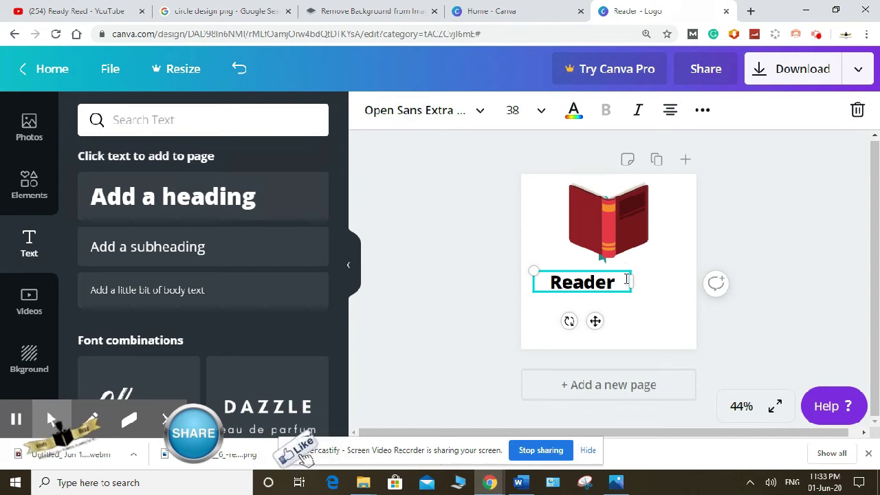
pyautogui.moveTo(600, 317); pyautogui.dragTo(631, 315)
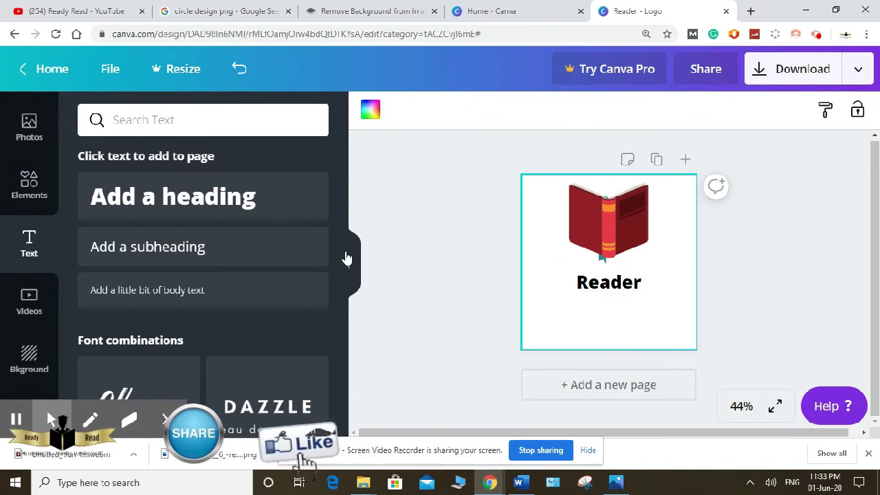
pyautogui.click(227, 256)
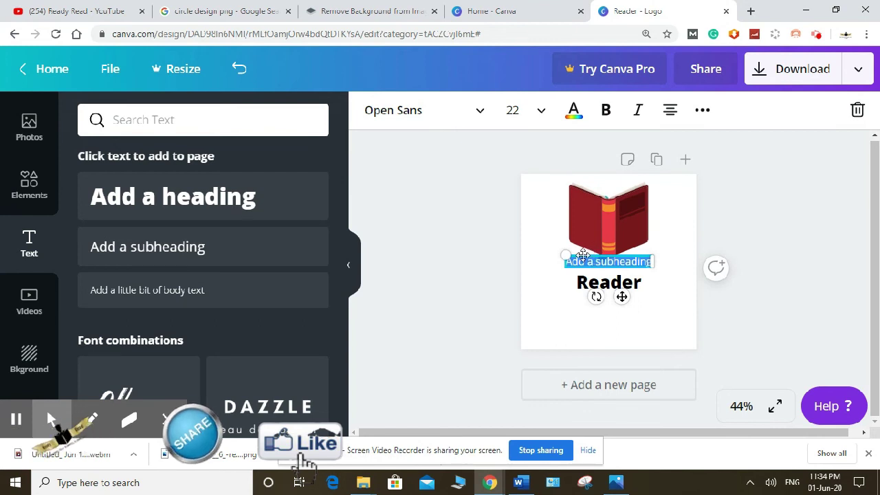
# - Move the subheading under Reader, make it 'Love to know', enlarge it to 33.4 and centre it
pyautogui.moveTo(591, 259); pyautogui.dragTo(593, 307)
pyautogui.click(613, 303)
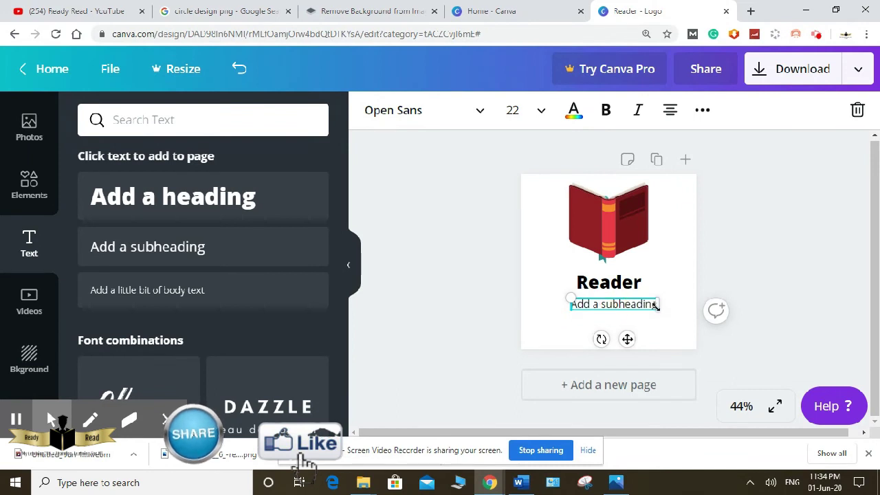
pyautogui.moveTo(654, 303); pyautogui.dragTo(648, 303)
pyautogui.write('Love')
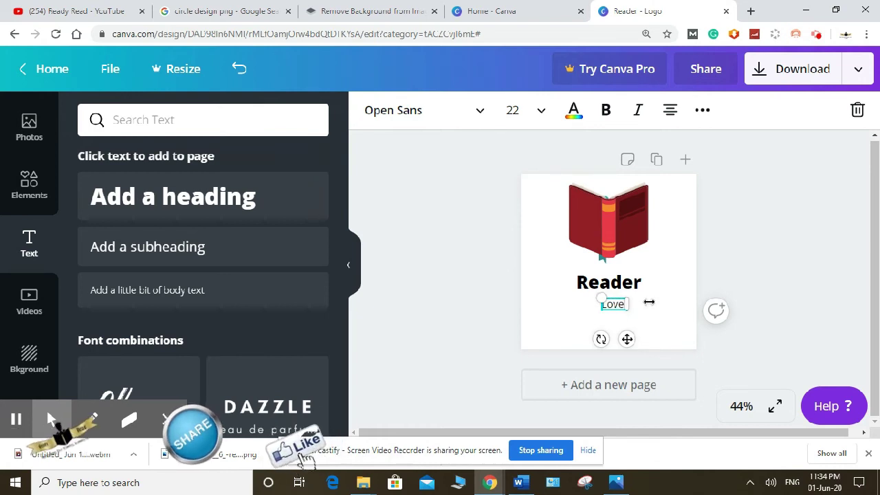
pyautogui.write('to know')
pyautogui.moveTo(644, 310); pyautogui.dragTo(677, 311)
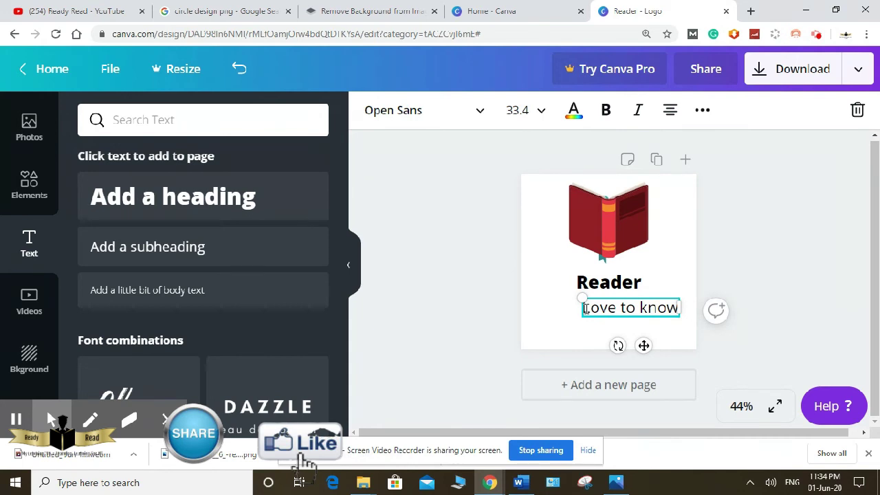
pyautogui.moveTo(578, 307); pyautogui.dragTo(559, 308)
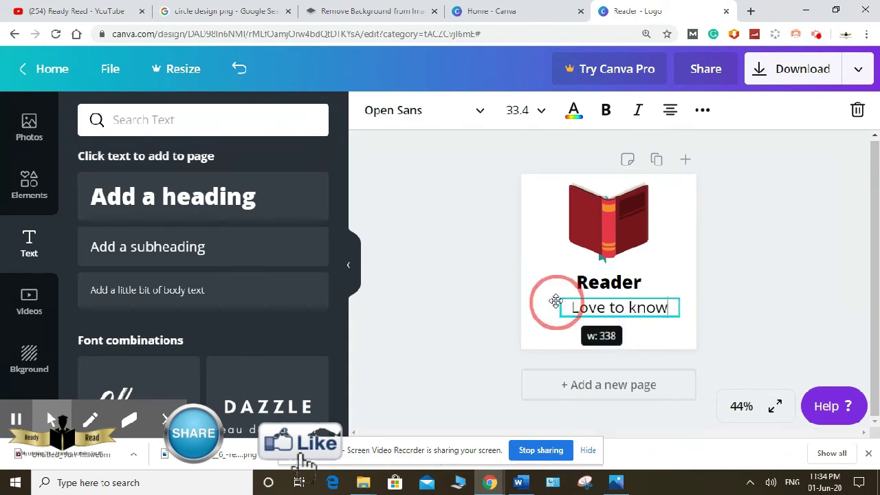
pyautogui.click(548, 231)
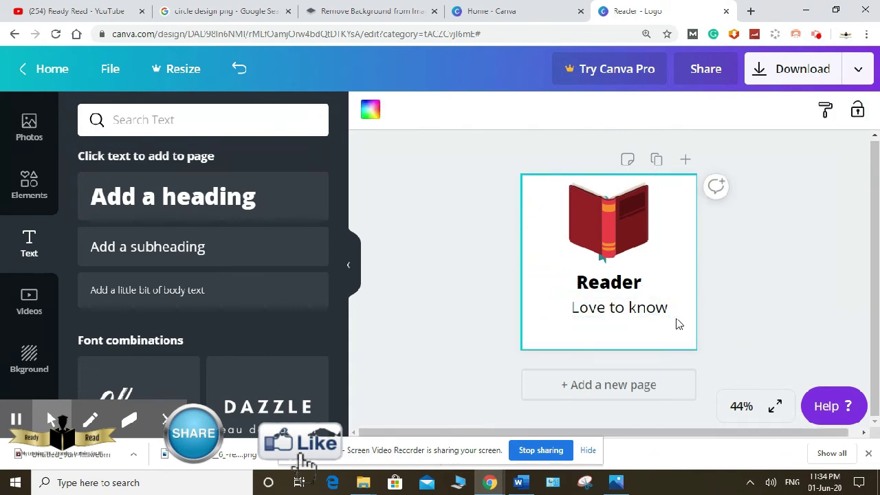
pyautogui.click(627, 311)
pyautogui.moveTo(627, 311); pyautogui.dragTo(611, 310)
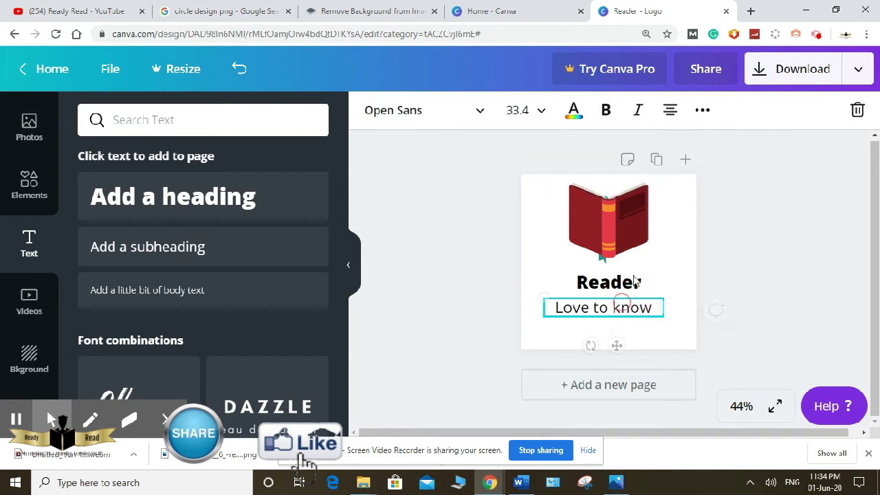
# - Compare the design with the reference logo image, then return to Canva
pyautogui.click(615, 485)
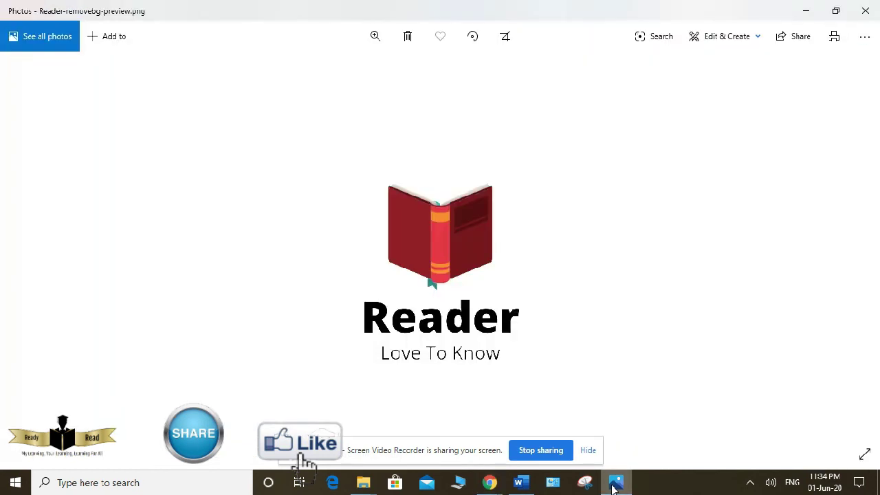
pyautogui.moveTo(490, 483)
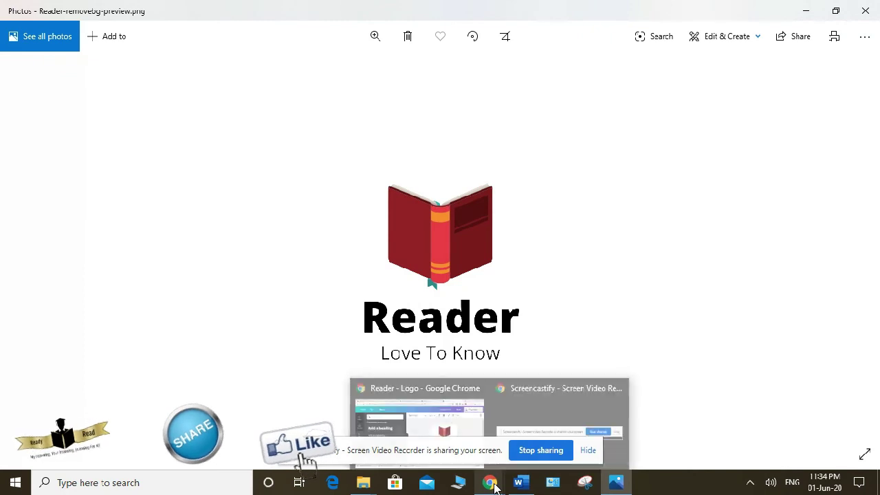
pyautogui.click(501, 488)
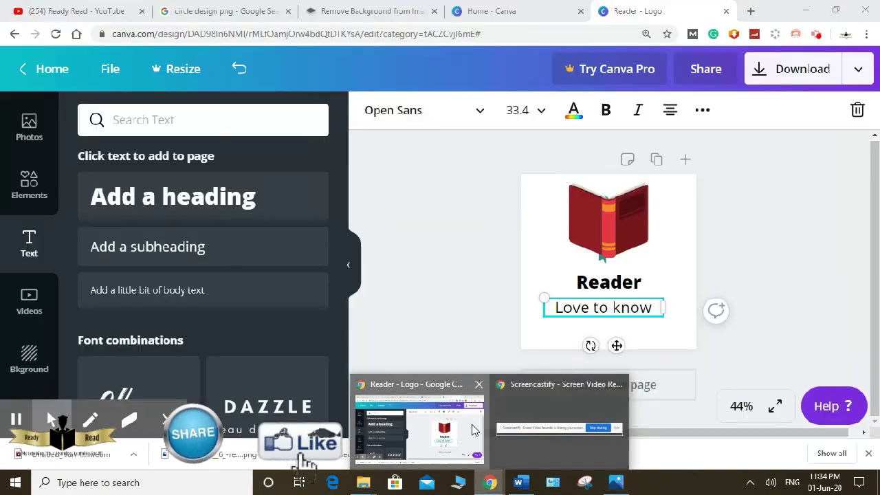
pyautogui.click(419, 423)
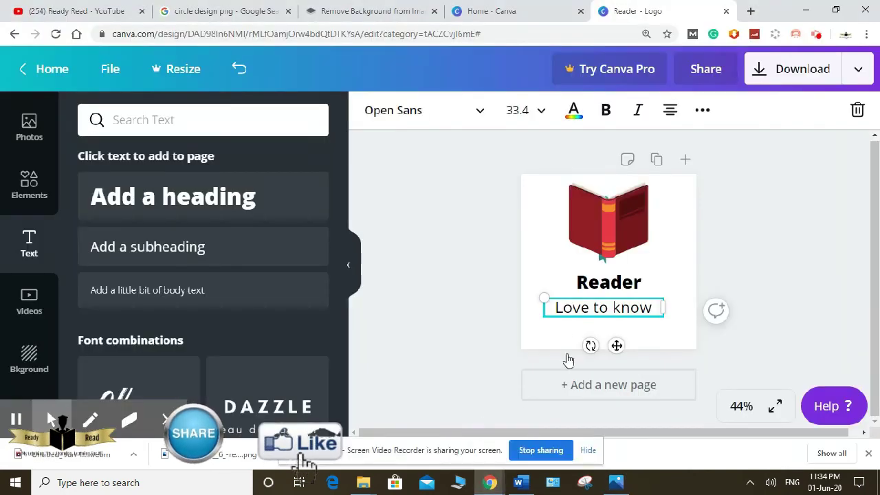
# - Set the Reader heading to size 64 and the 'Love to know' tagline to size 24
pyautogui.click(616, 283)
pyautogui.click(543, 112)
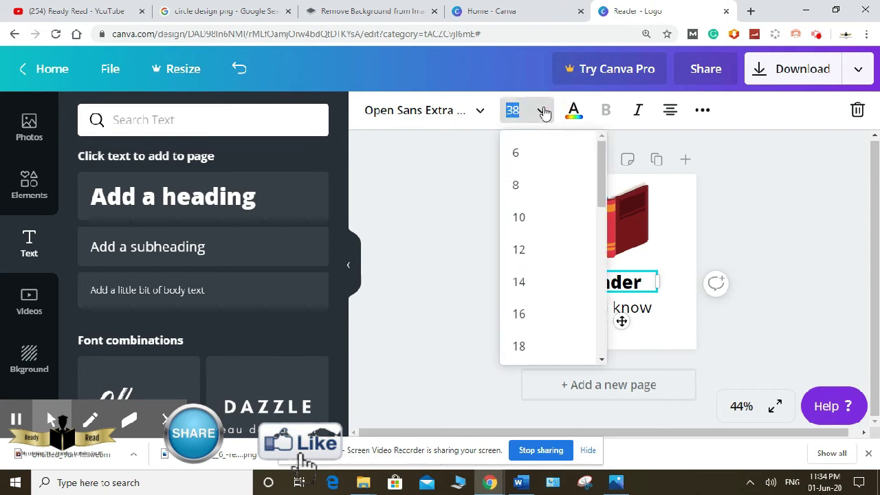
pyautogui.scroll(-6, 521, 279)
pyautogui.scroll(-4, 523, 279)
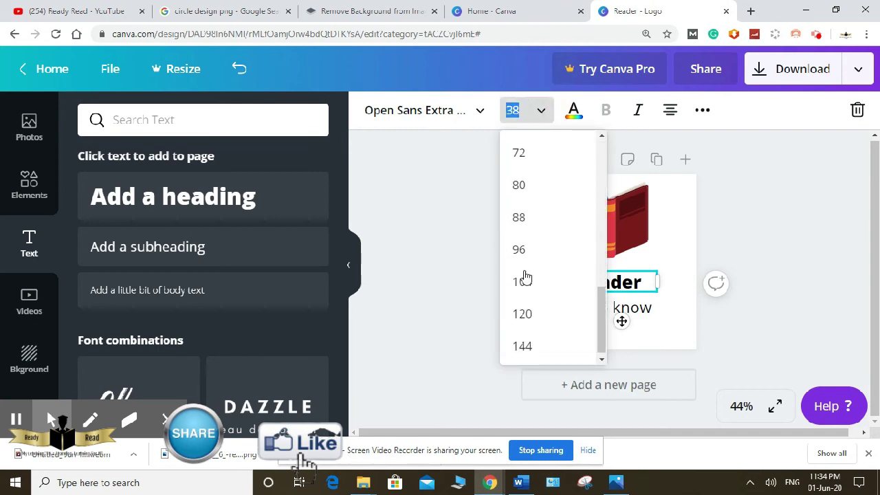
pyautogui.scroll(2, 523, 172)
pyautogui.click(527, 195)
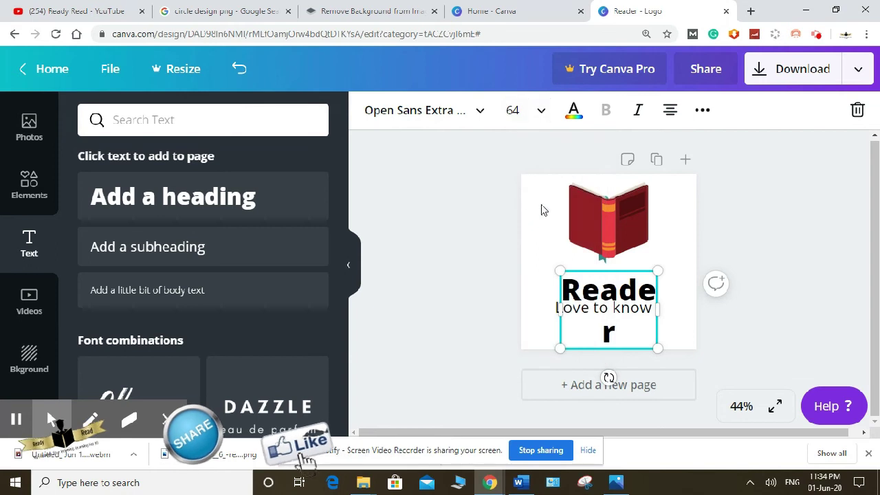
pyautogui.click(604, 307)
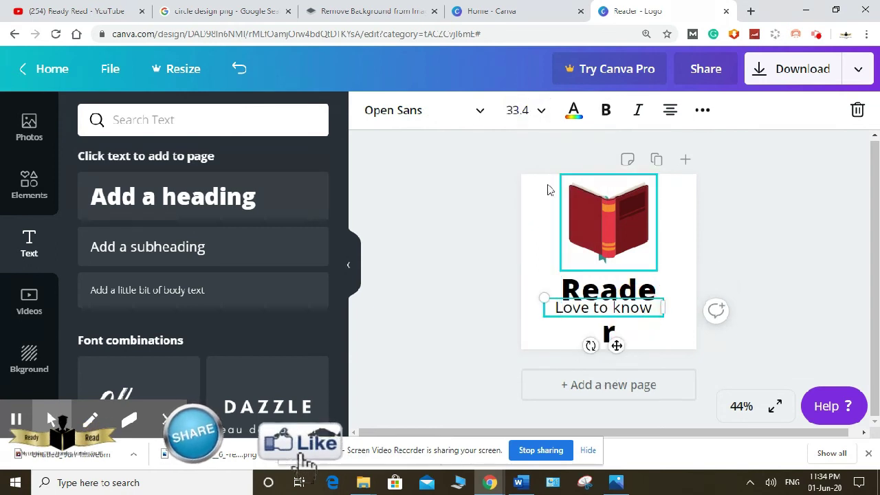
pyautogui.click(540, 112)
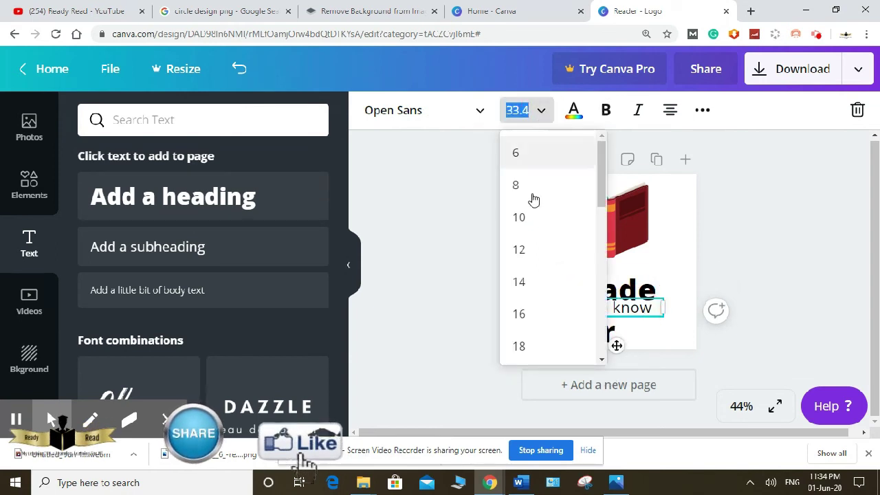
pyautogui.scroll(-4, 532, 210)
pyautogui.scroll(-1, 530, 218)
pyautogui.scroll(-1, 530, 218)
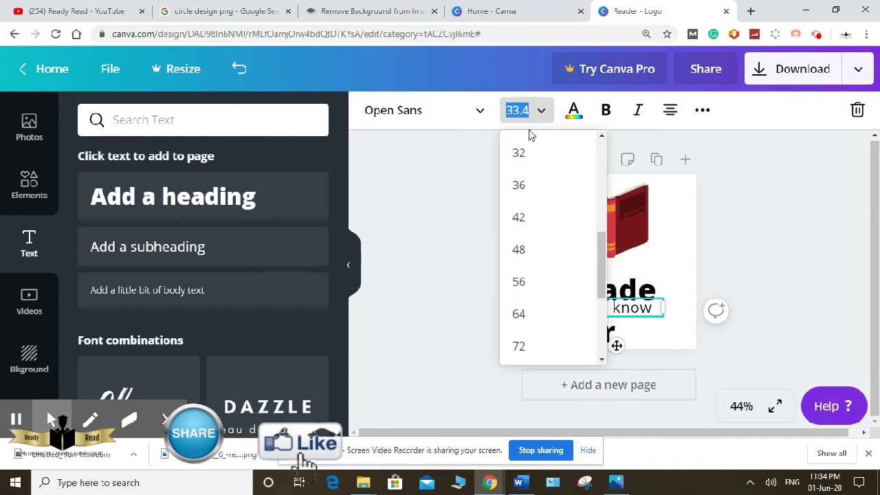
pyautogui.scroll(2, 544, 200)
pyautogui.click(536, 222)
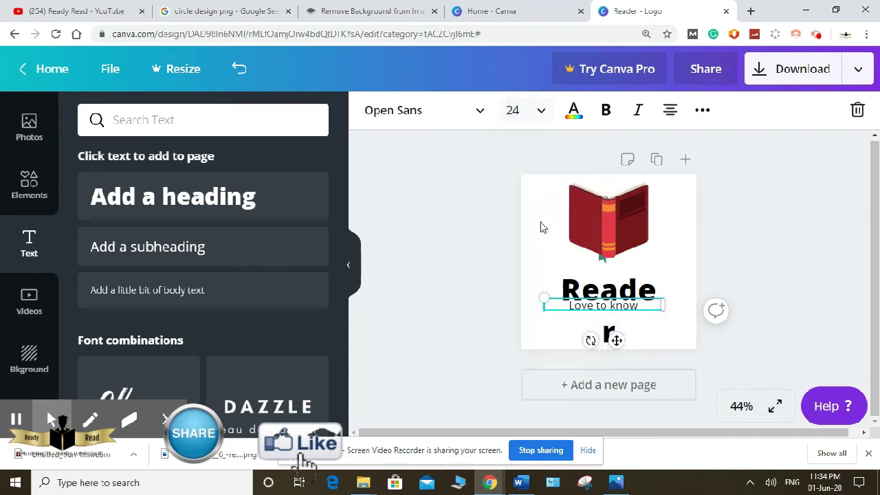
# - Move Reader above the tagline and resize it to 57.8 so it fits on one line
pyautogui.moveTo(597, 289)
pyautogui.mouseDown()
pyautogui.moveTo(601, 279)
pyautogui.moveTo(608, 304)
pyautogui.moveTo(613, 298)
pyautogui.mouseUp()
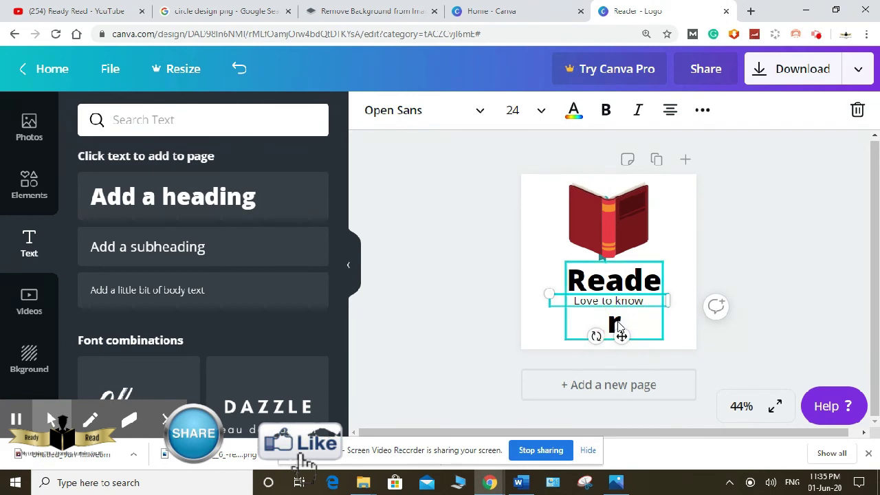
pyautogui.click(619, 328)
pyautogui.click(663, 331)
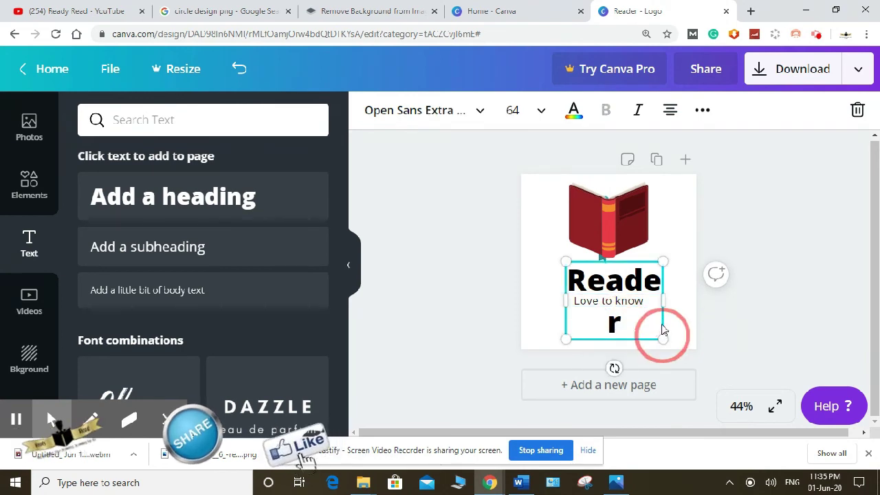
pyautogui.moveTo(663, 332); pyautogui.dragTo(655, 331)
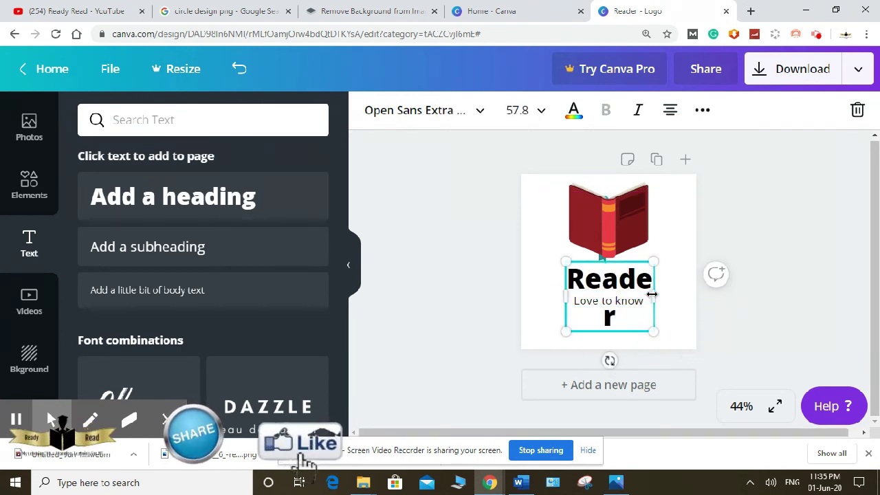
pyautogui.moveTo(652, 294)
pyautogui.mouseDown()
pyautogui.moveTo(678, 295)
pyautogui.moveTo(626, 278)
pyautogui.mouseUp()
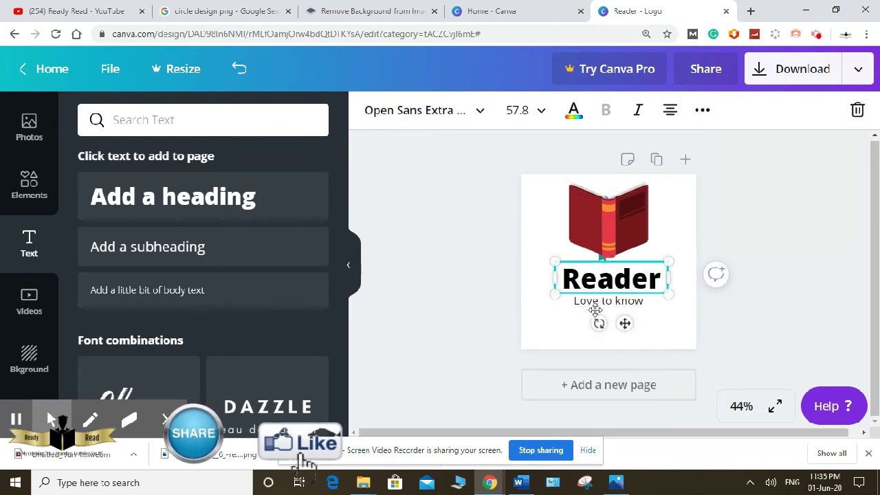
pyautogui.click(530, 230)
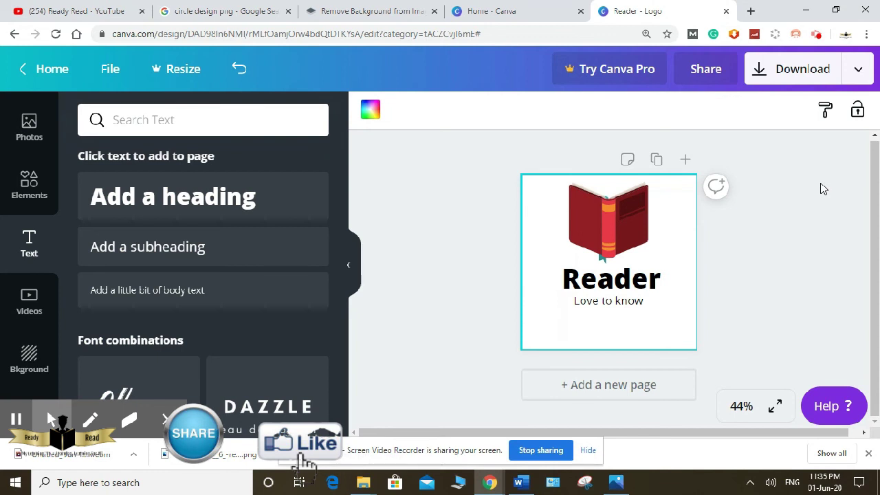
# - Attempt to download the design and dismiss the download error
pyautogui.click(861, 69)
pyautogui.click(707, 153)
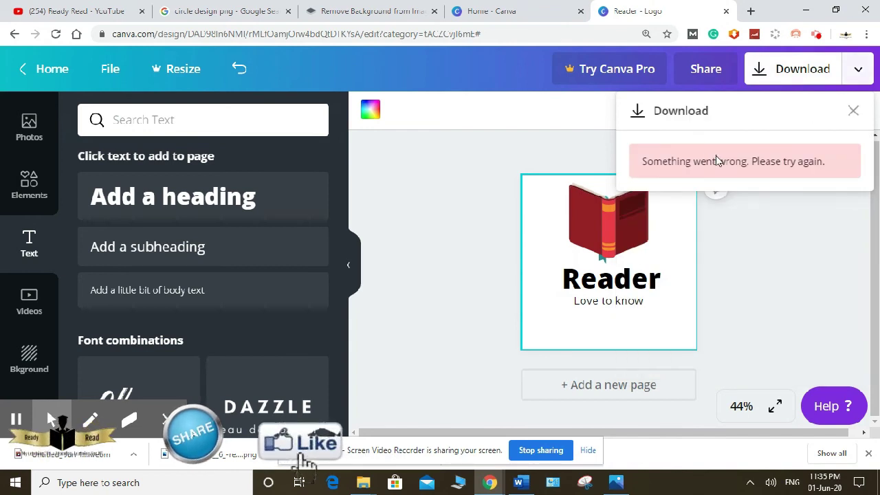
pyautogui.click(806, 265)
# - Try orange, teal, blue, black marble and white brick page backgrounds
pyautogui.click(42, 368)
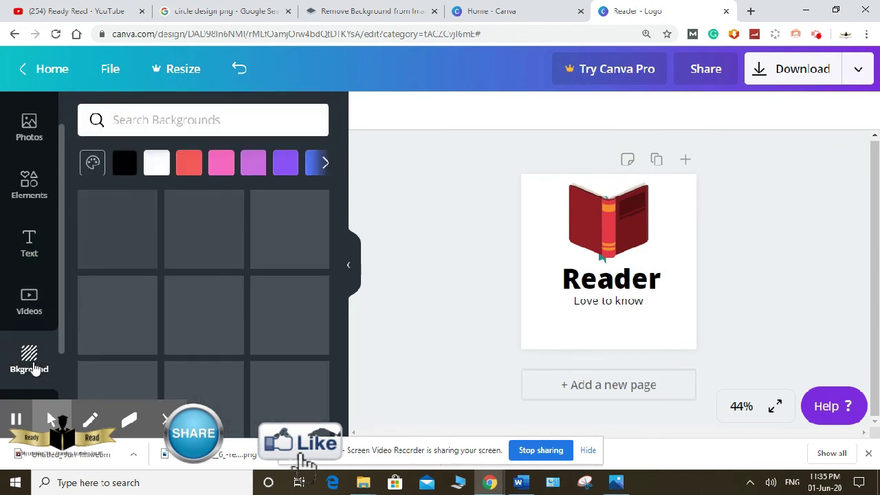
pyautogui.click(326, 163)
pyautogui.click(328, 166)
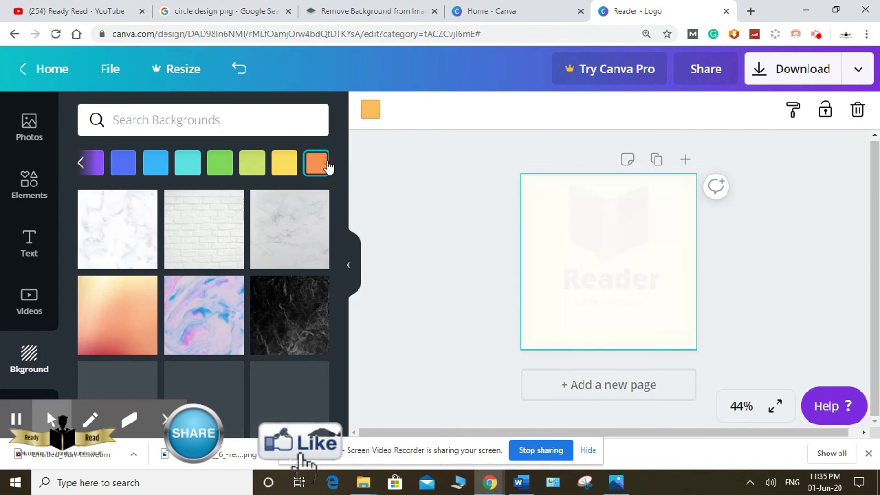
pyautogui.click(190, 177)
pyautogui.click(154, 167)
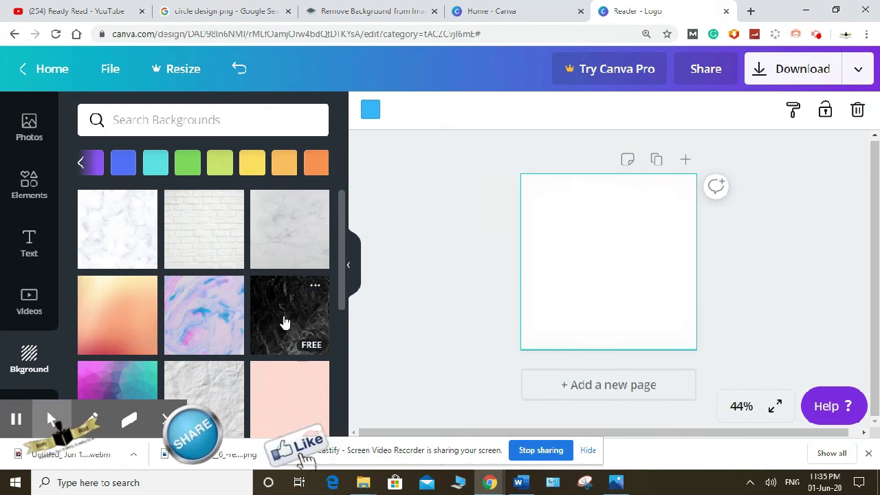
pyautogui.click(494, 260)
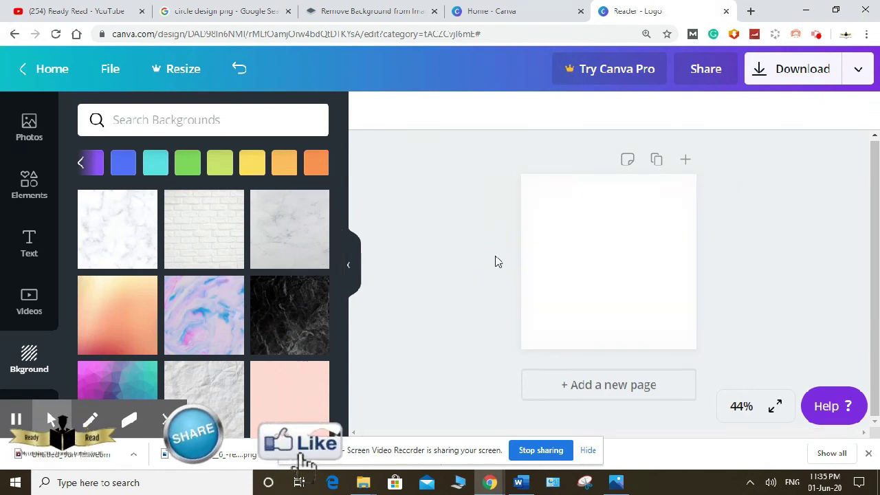
pyautogui.click(289, 315)
pyautogui.click(204, 229)
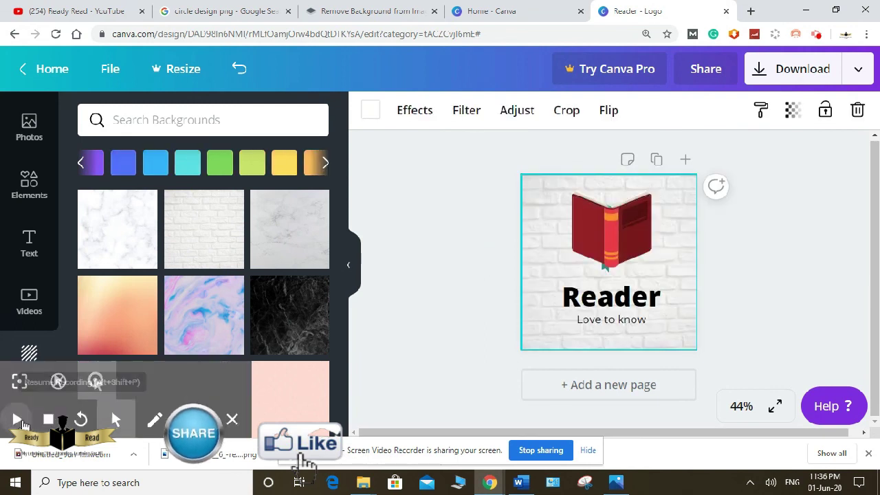
# - Set the page background to plain white
pyautogui.click(328, 177)
pyautogui.scroll(-5, 291, 338)
pyautogui.scroll(-5, 251, 385)
pyautogui.scroll(-3, 248, 379)
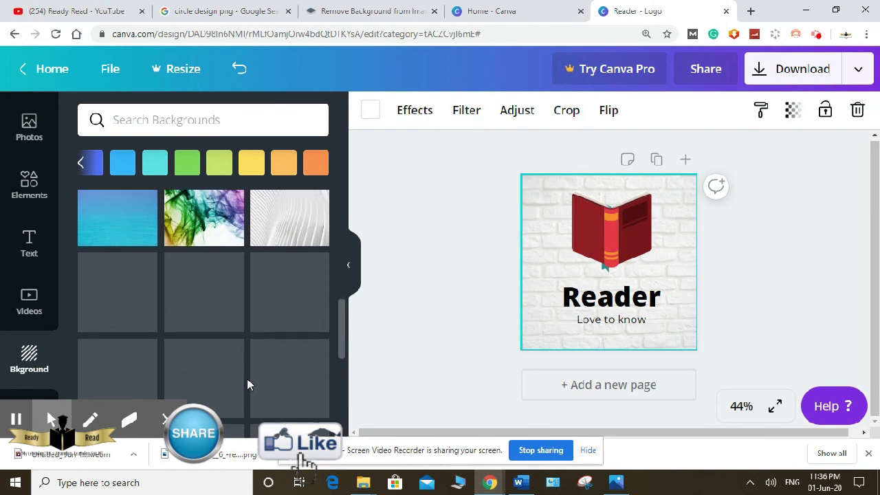
pyautogui.scroll(5, 208, 247)
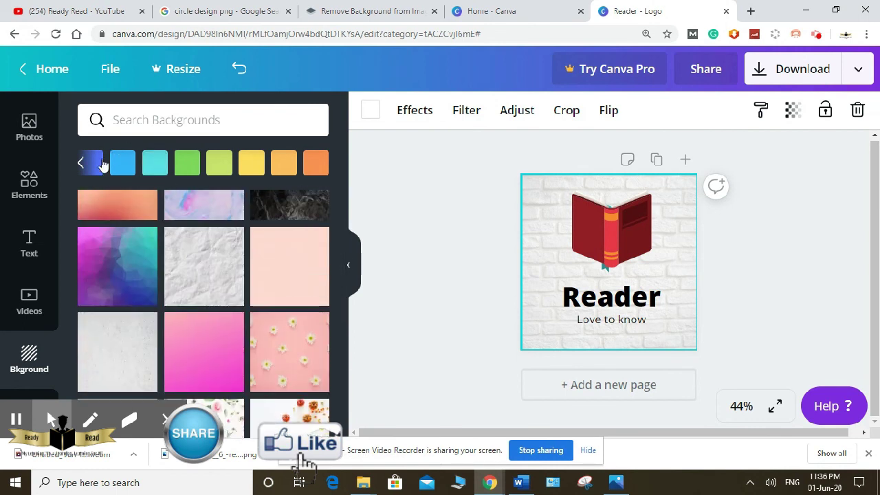
pyautogui.click(81, 163)
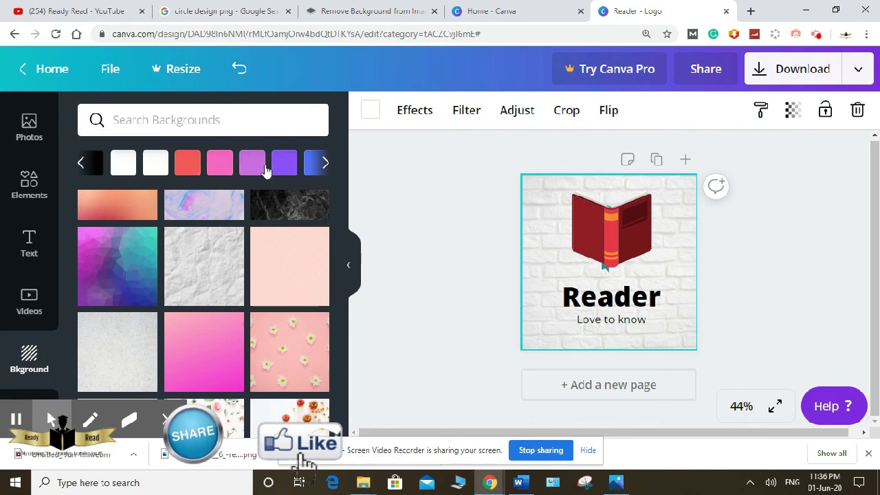
pyautogui.click(156, 166)
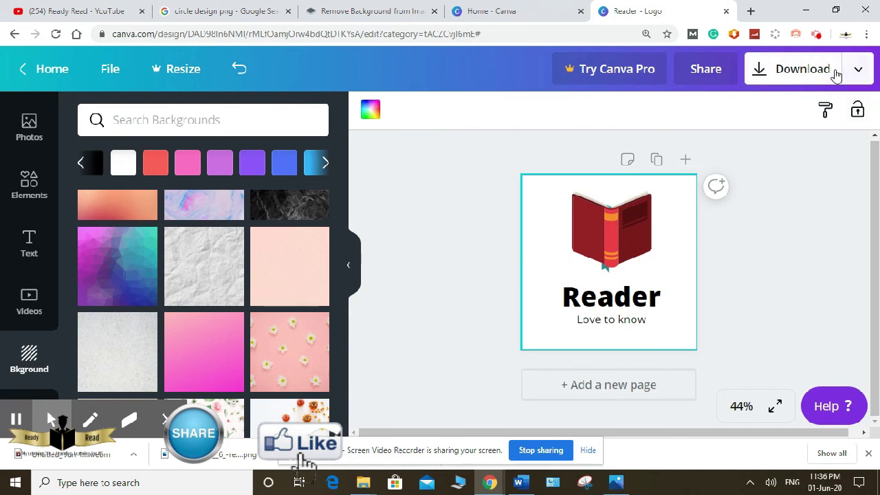
# - Open the download panel and keep PNG as the file type at 500 × 500 px
pyautogui.click(802, 69)
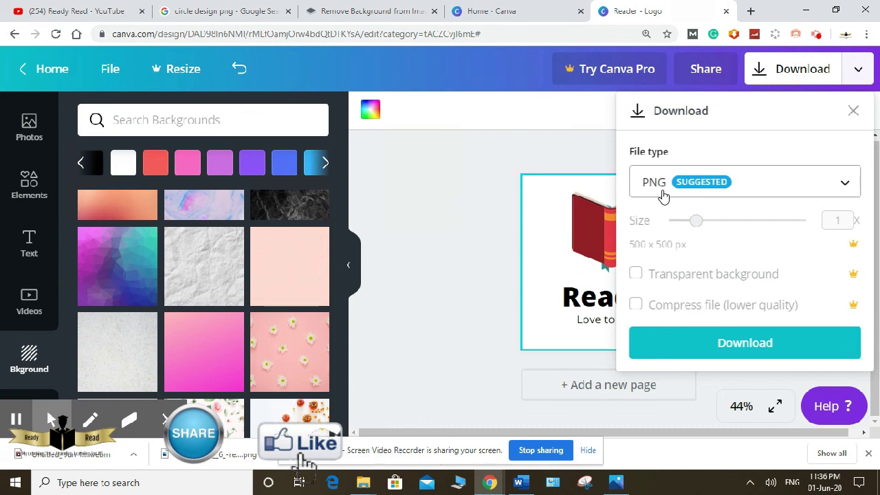
pyautogui.click(843, 196)
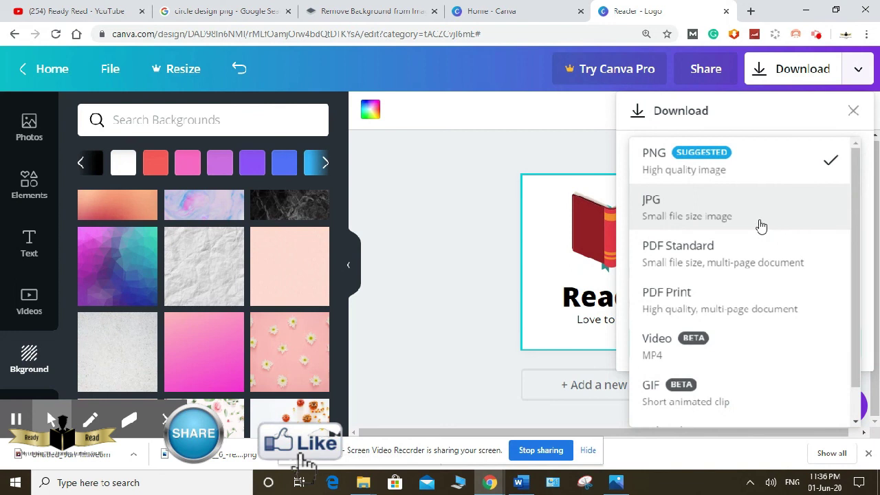
pyautogui.click(557, 225)
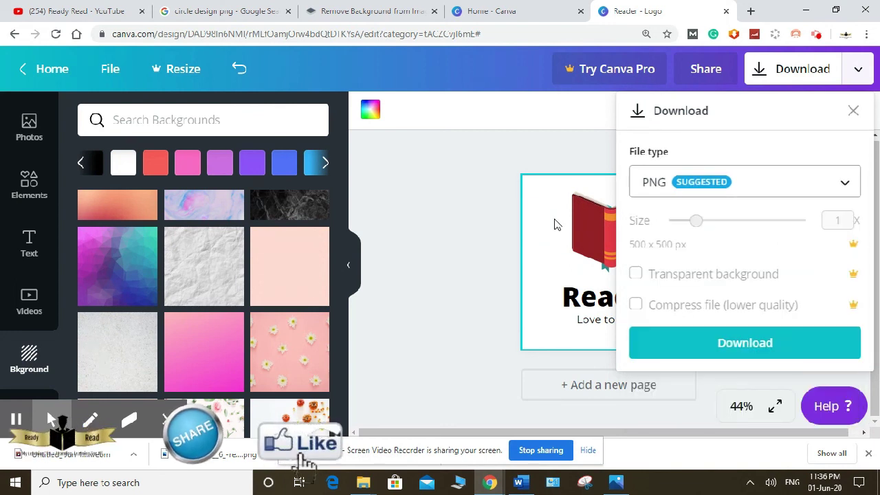